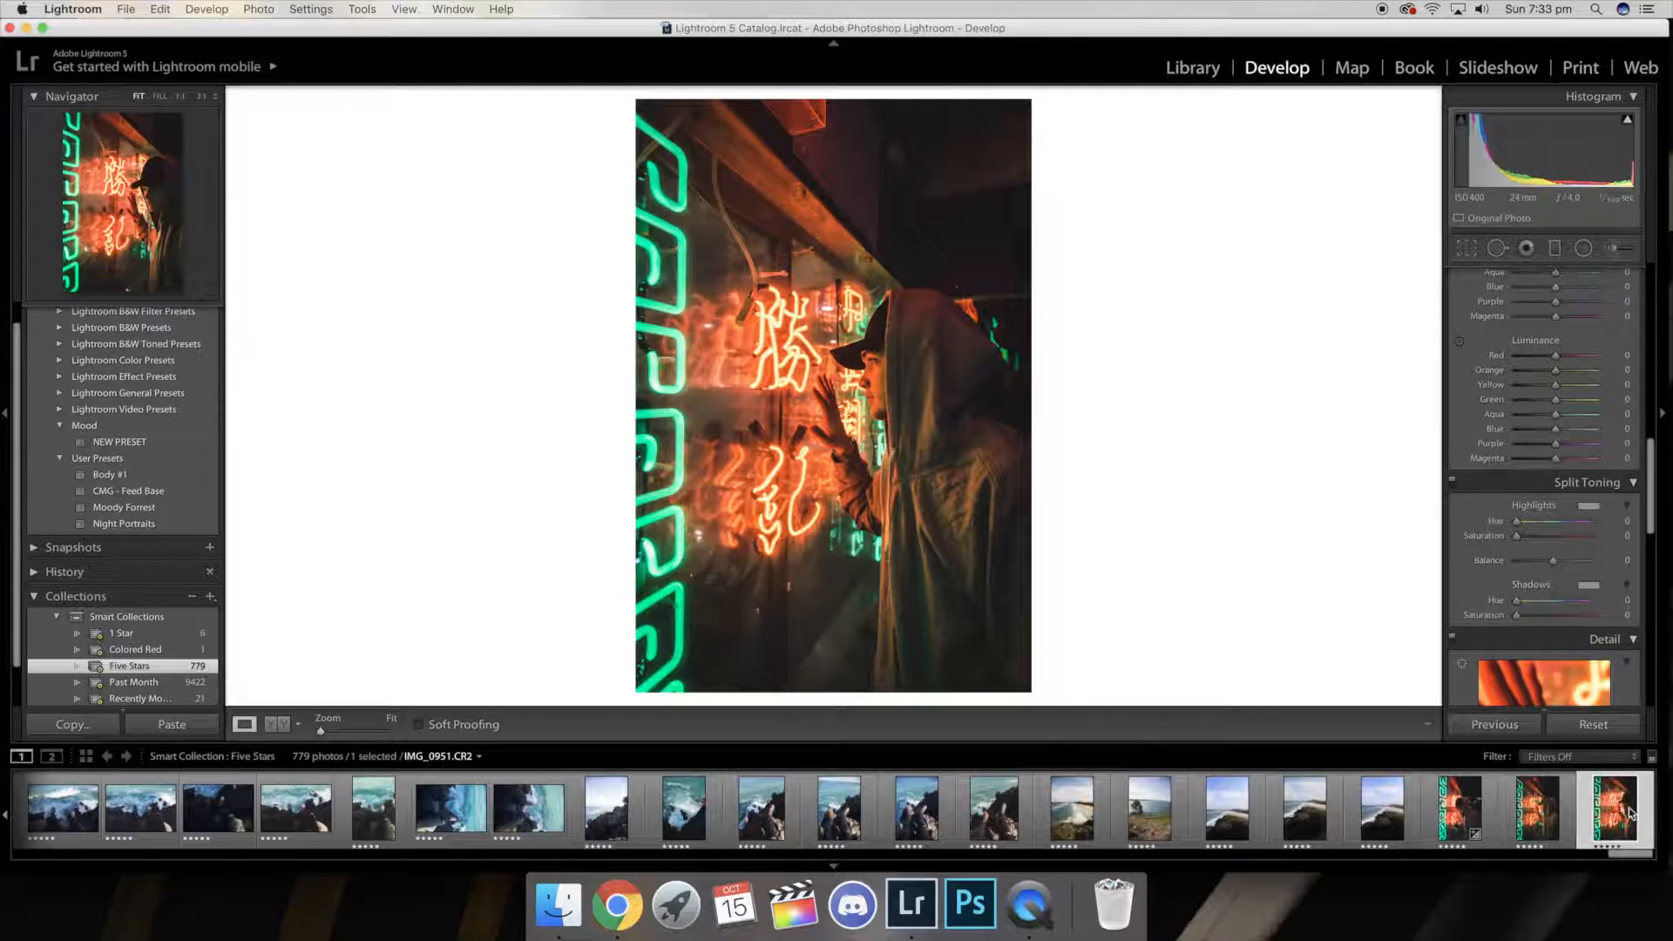
# Step: Browse the three edited neon sign portraits at the end of the Five Stars collection
pyautogui.press('Left')
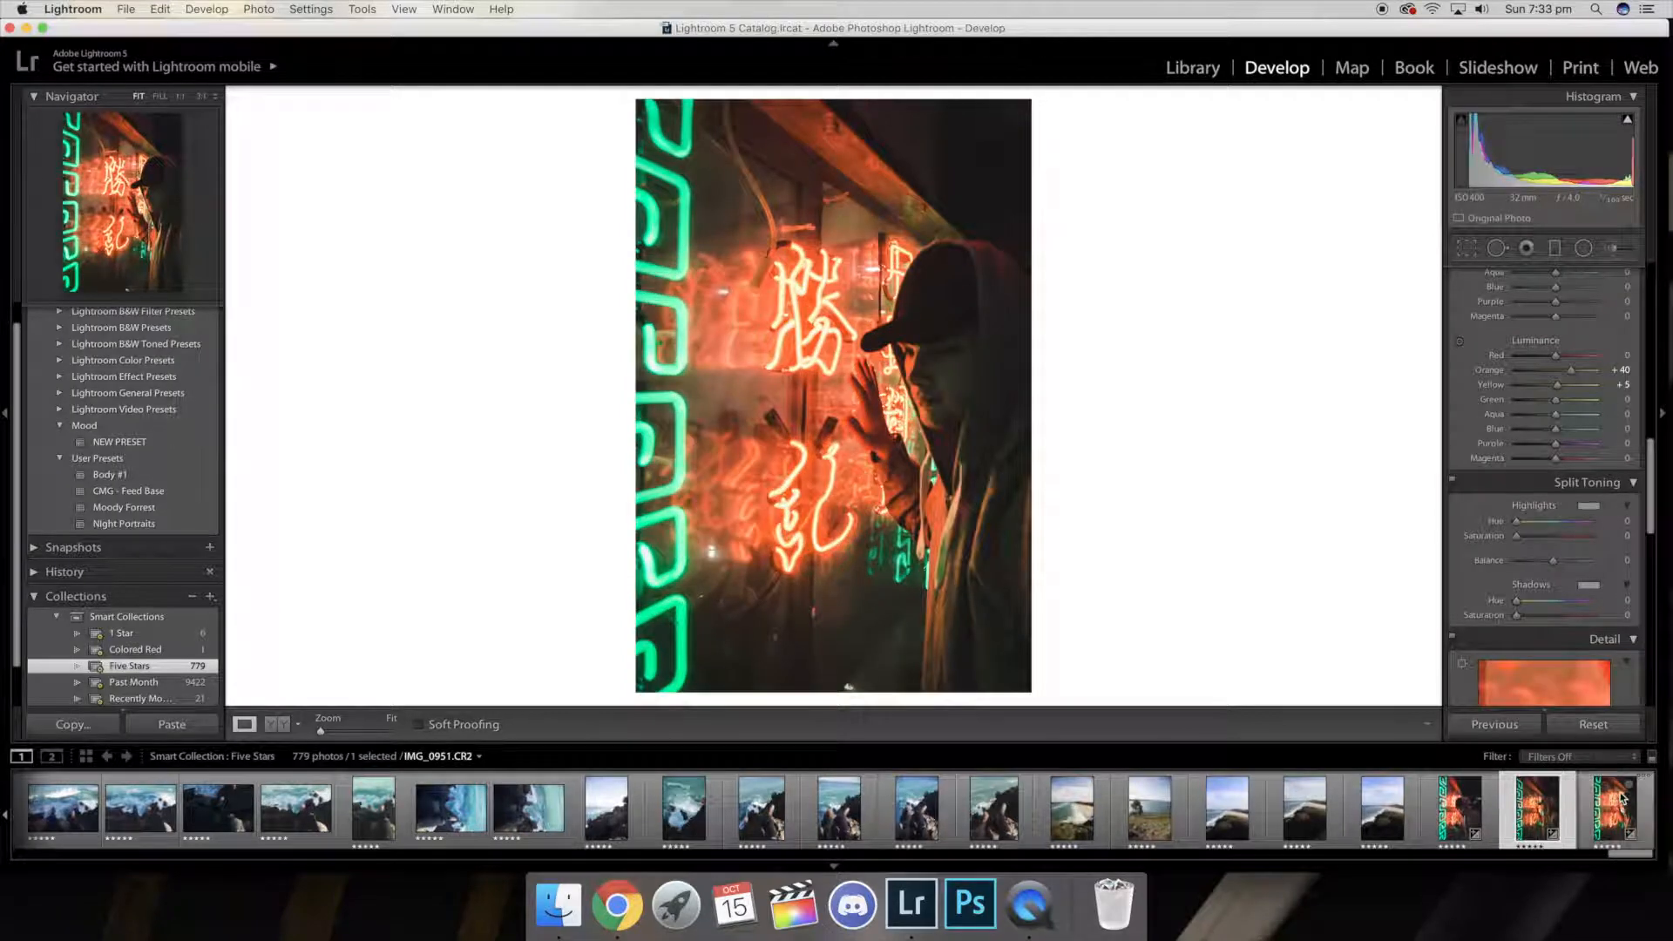
pyautogui.press('Left')
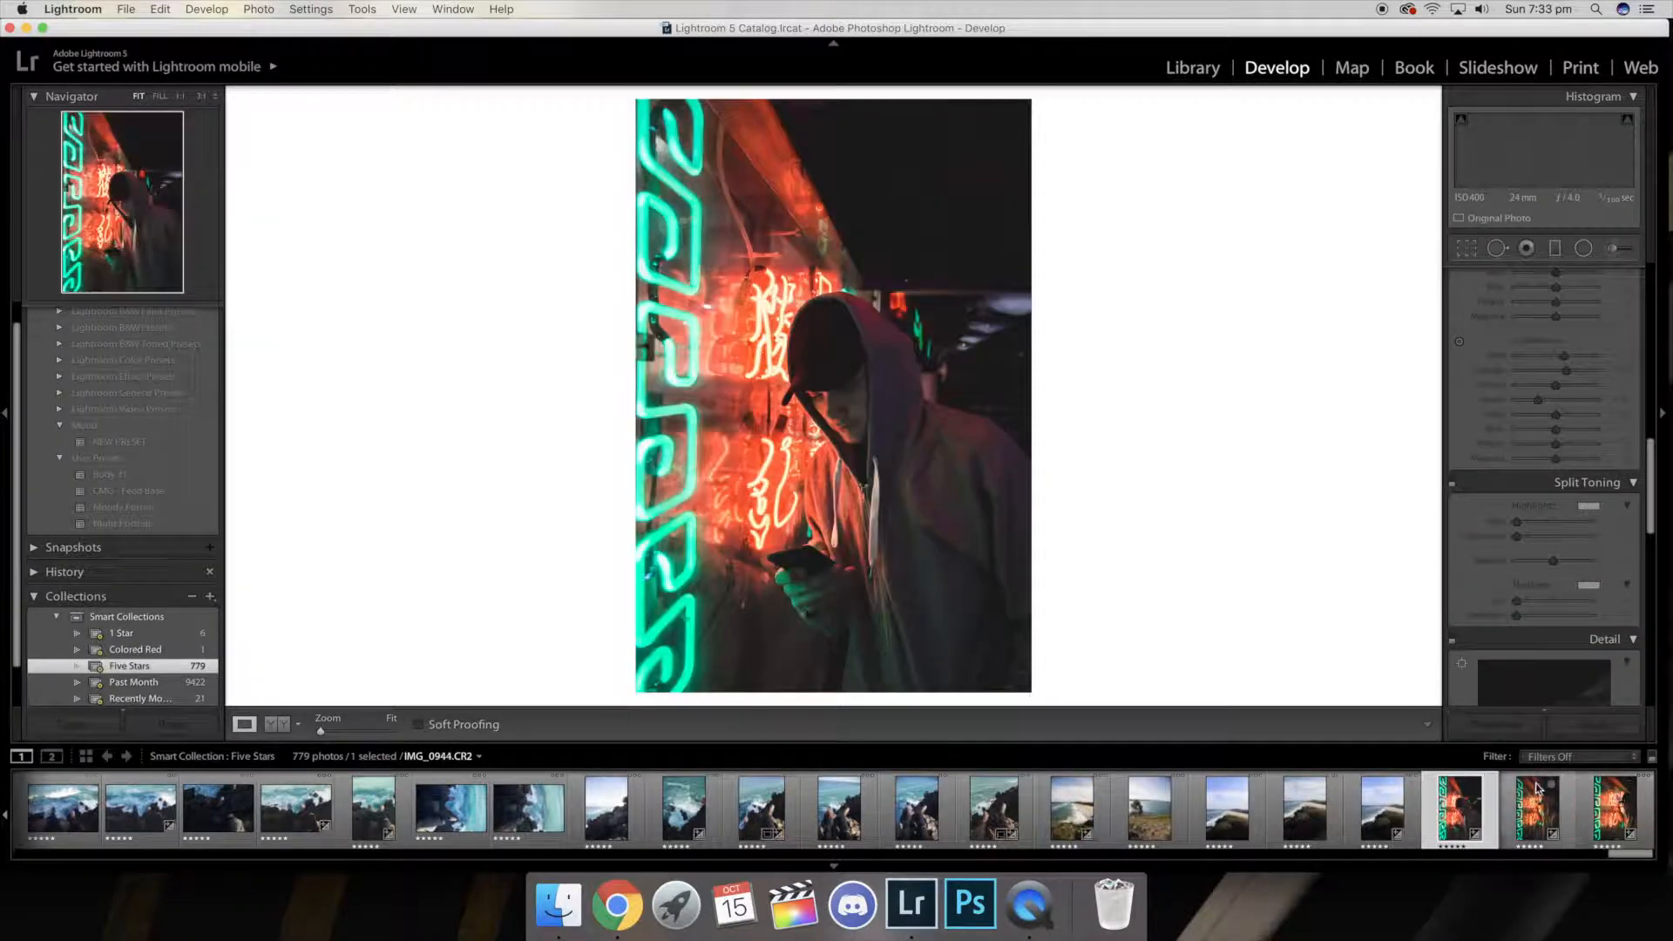
pyautogui.click(1527, 795)
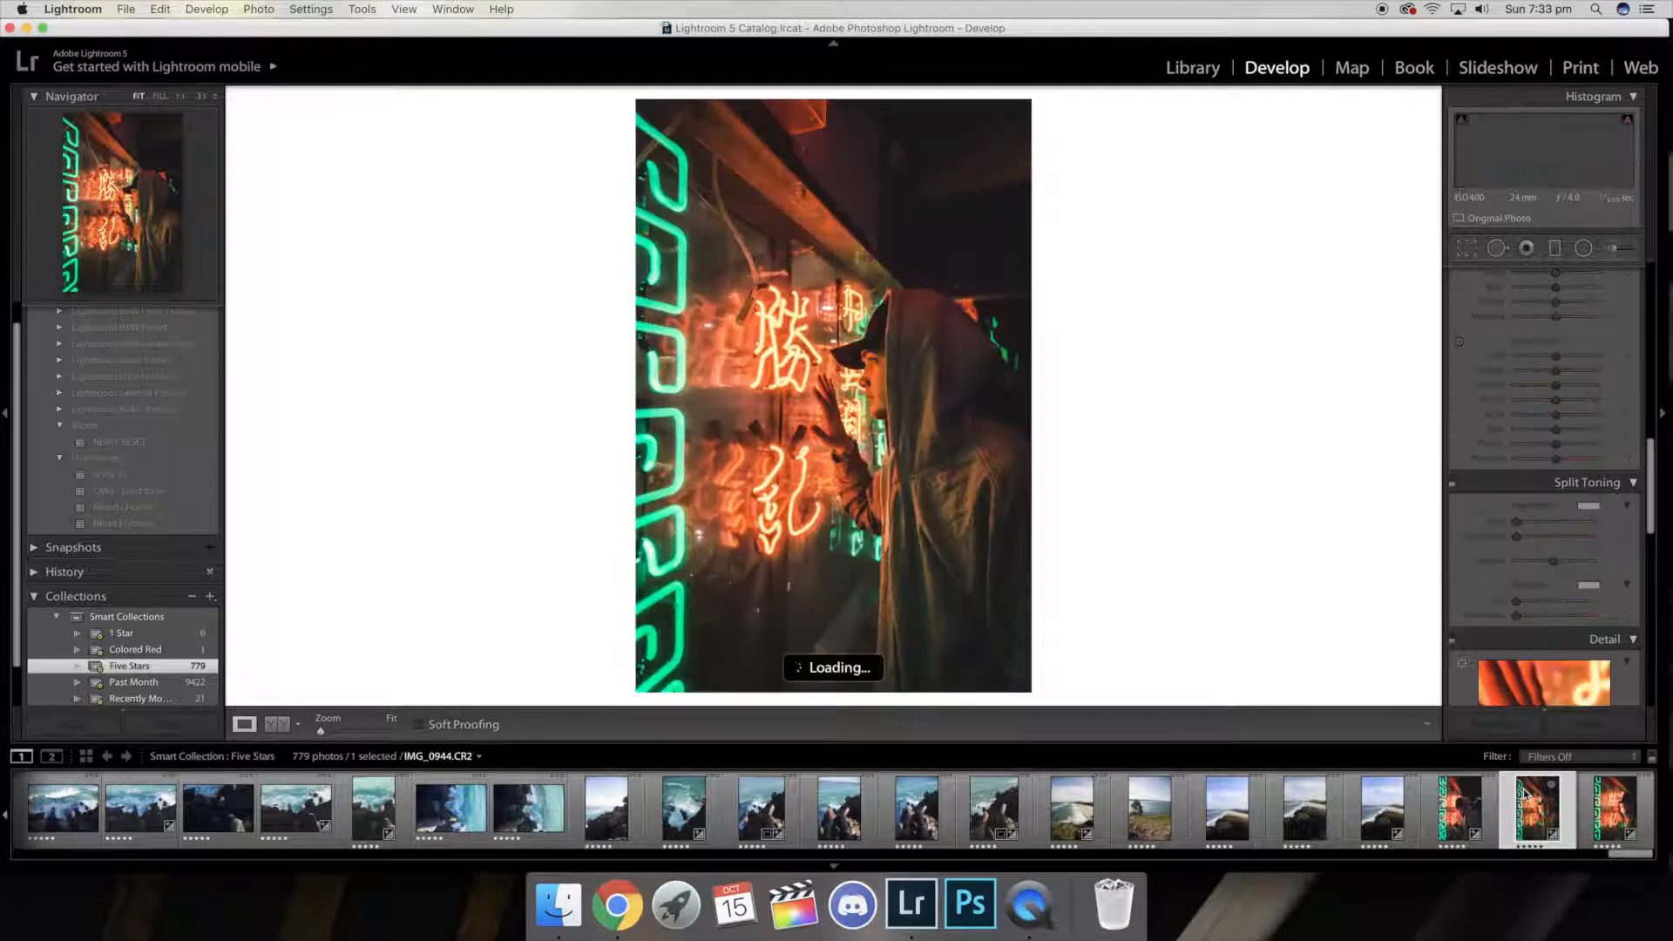
pyautogui.press('Right')
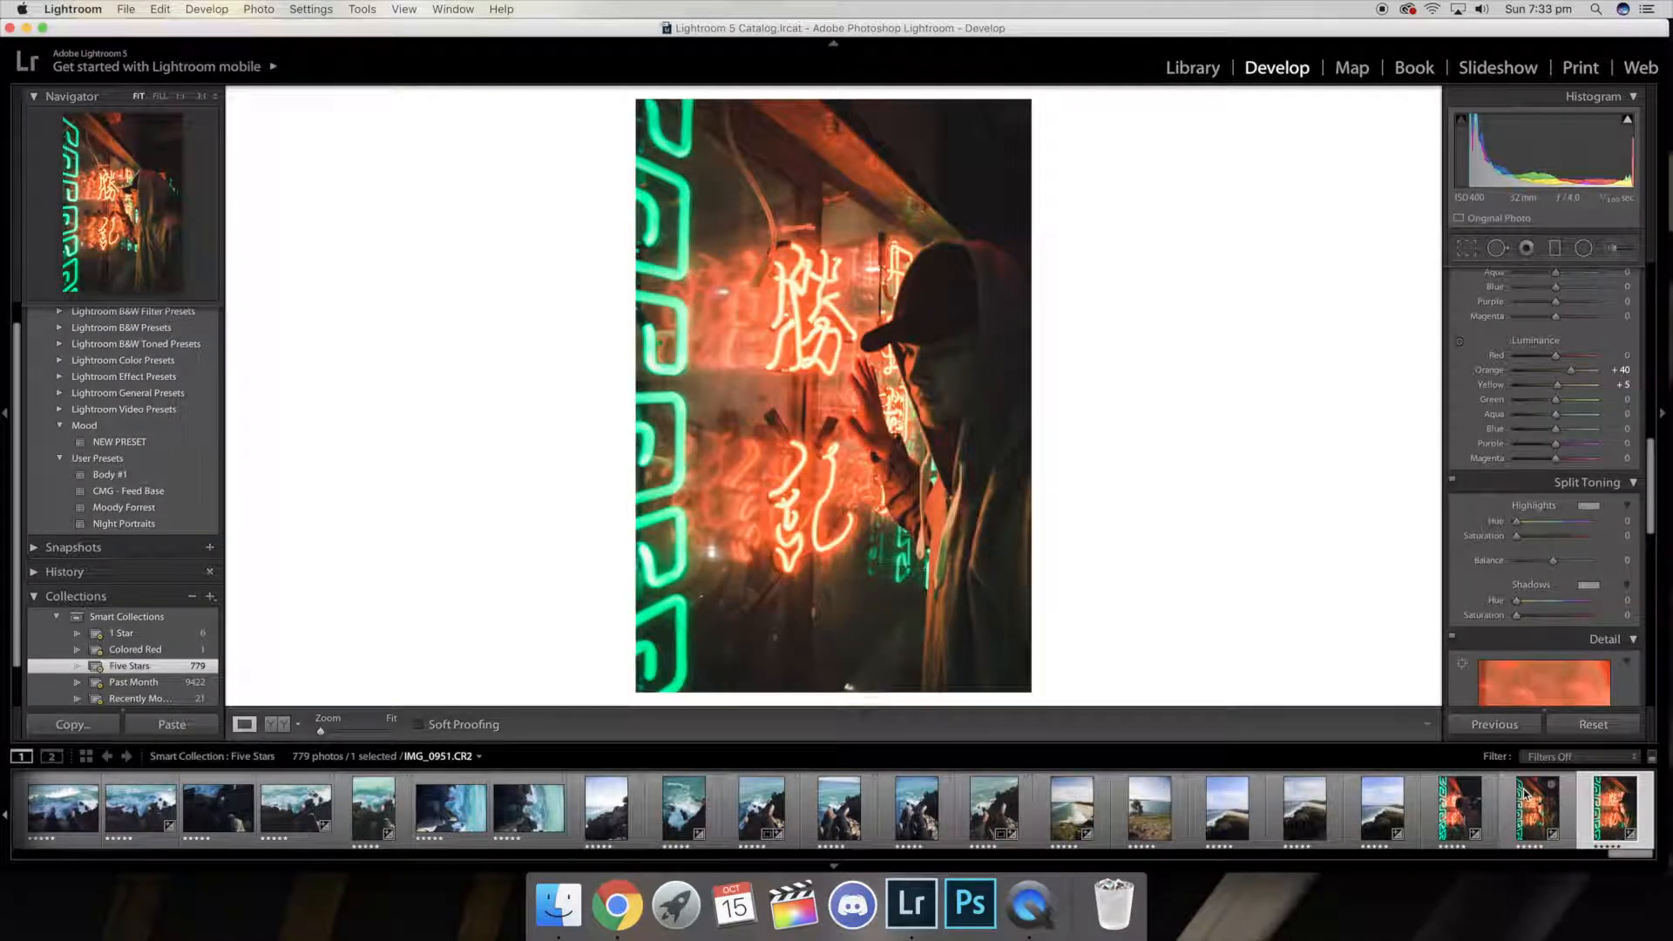
pyautogui.click(1532, 808)
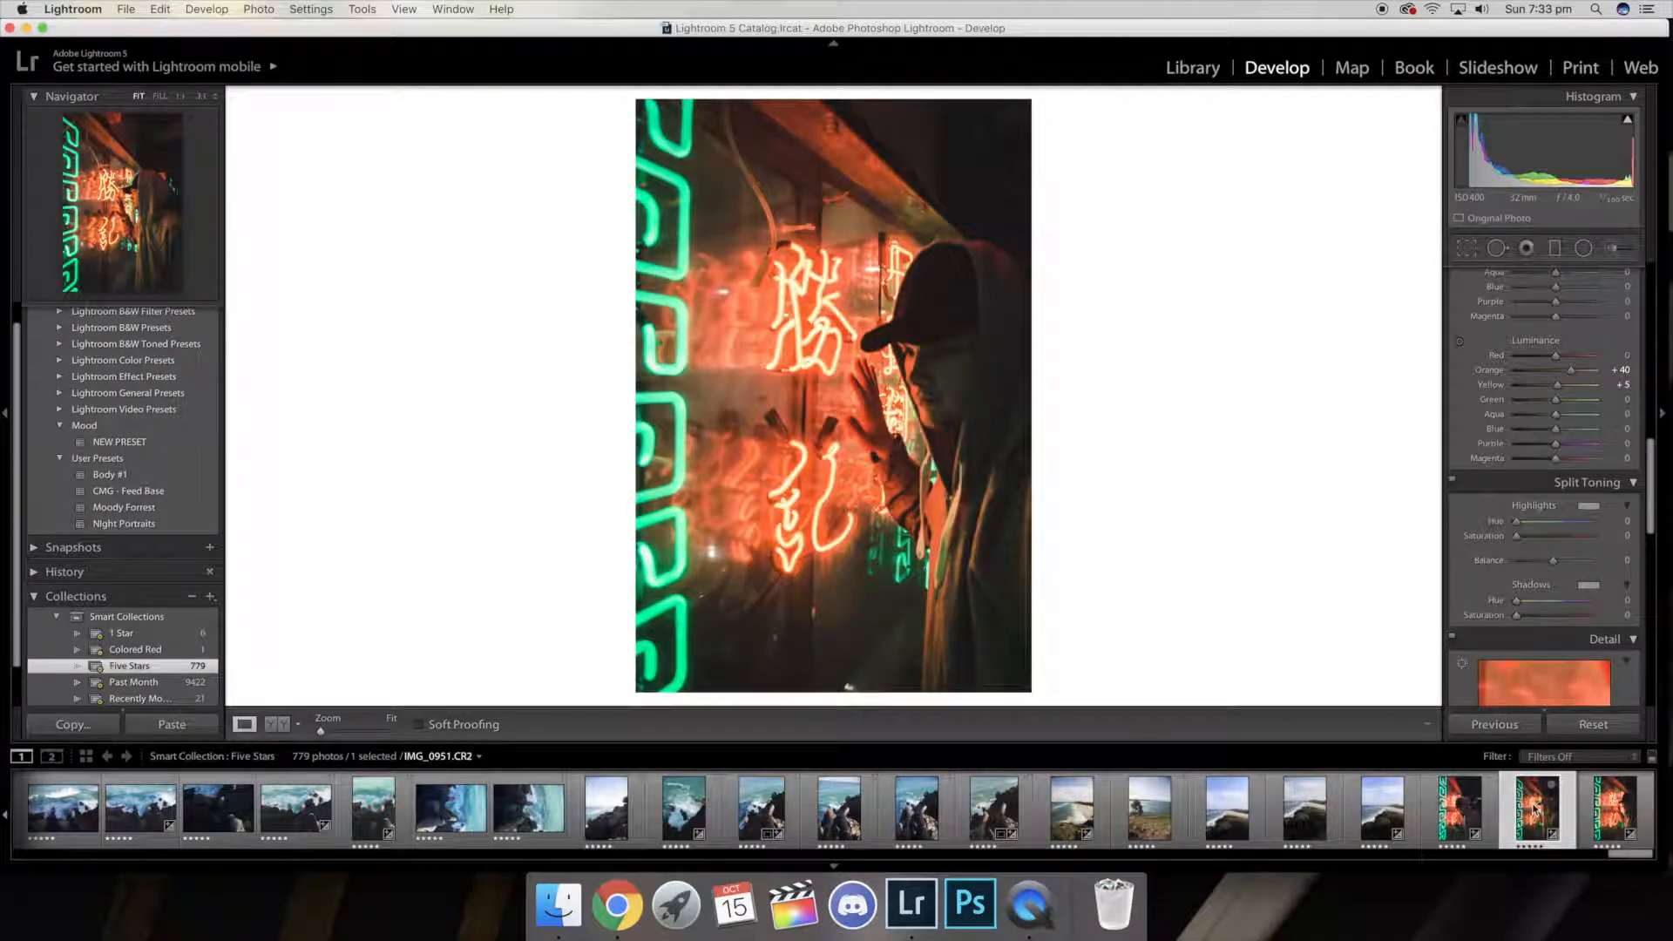
# Step: Compare the before and after versions of the three neon portraits, starting with IMG_0918
pyautogui.click(1467, 828)
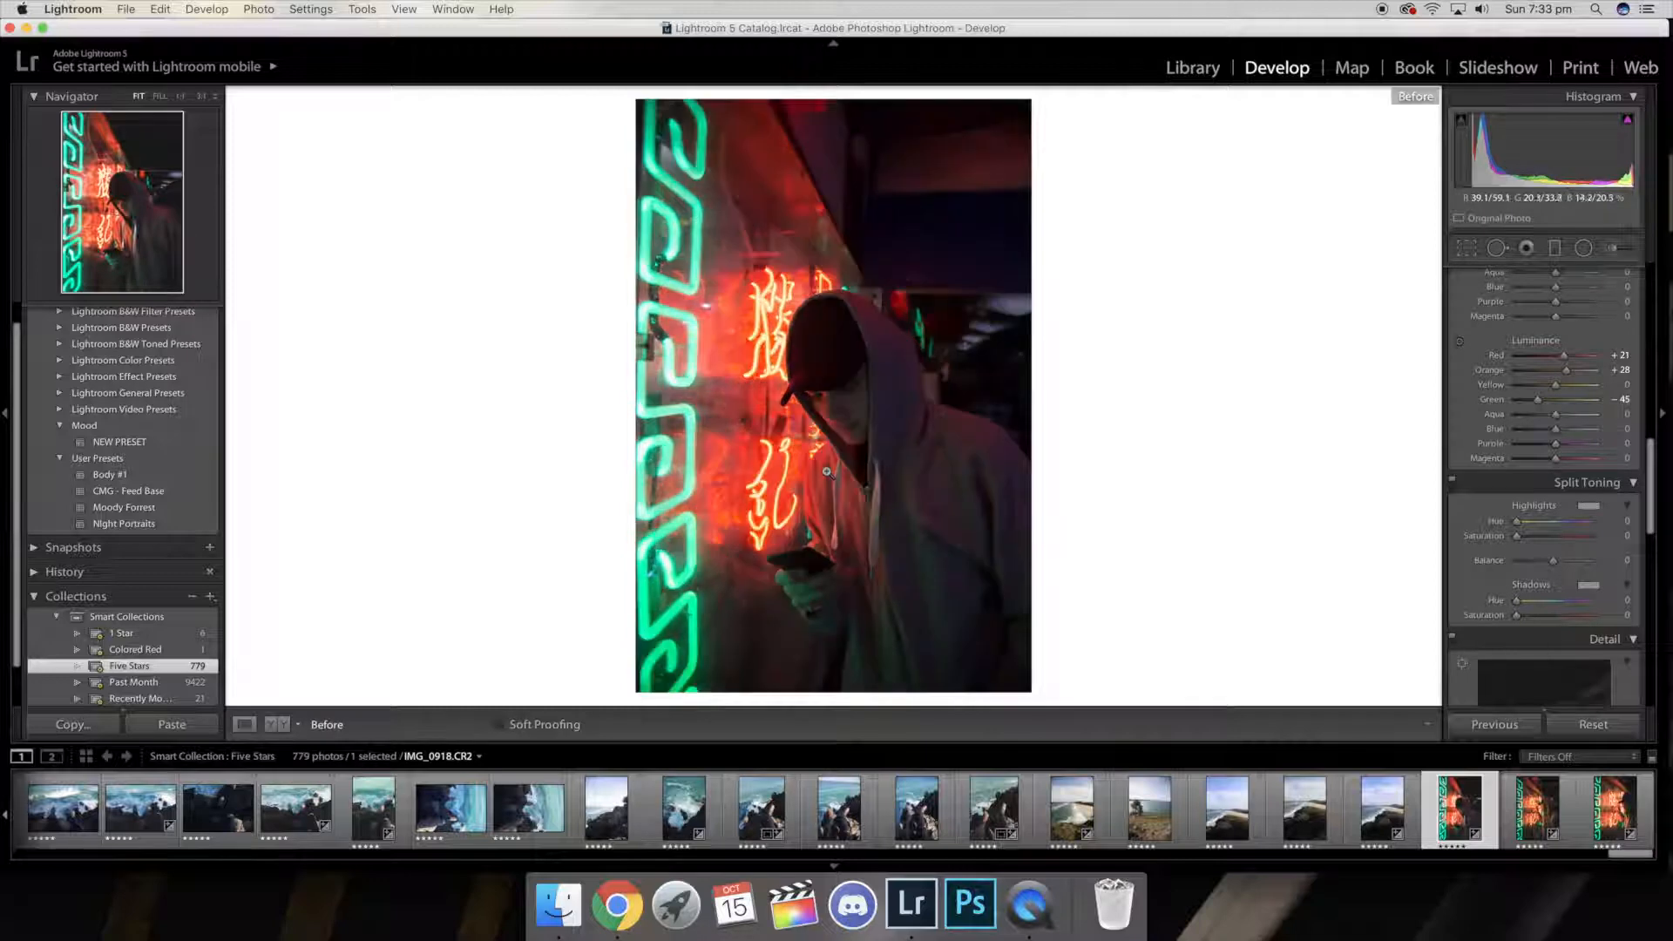
pyautogui.press('Right')
pyautogui.press('\\')
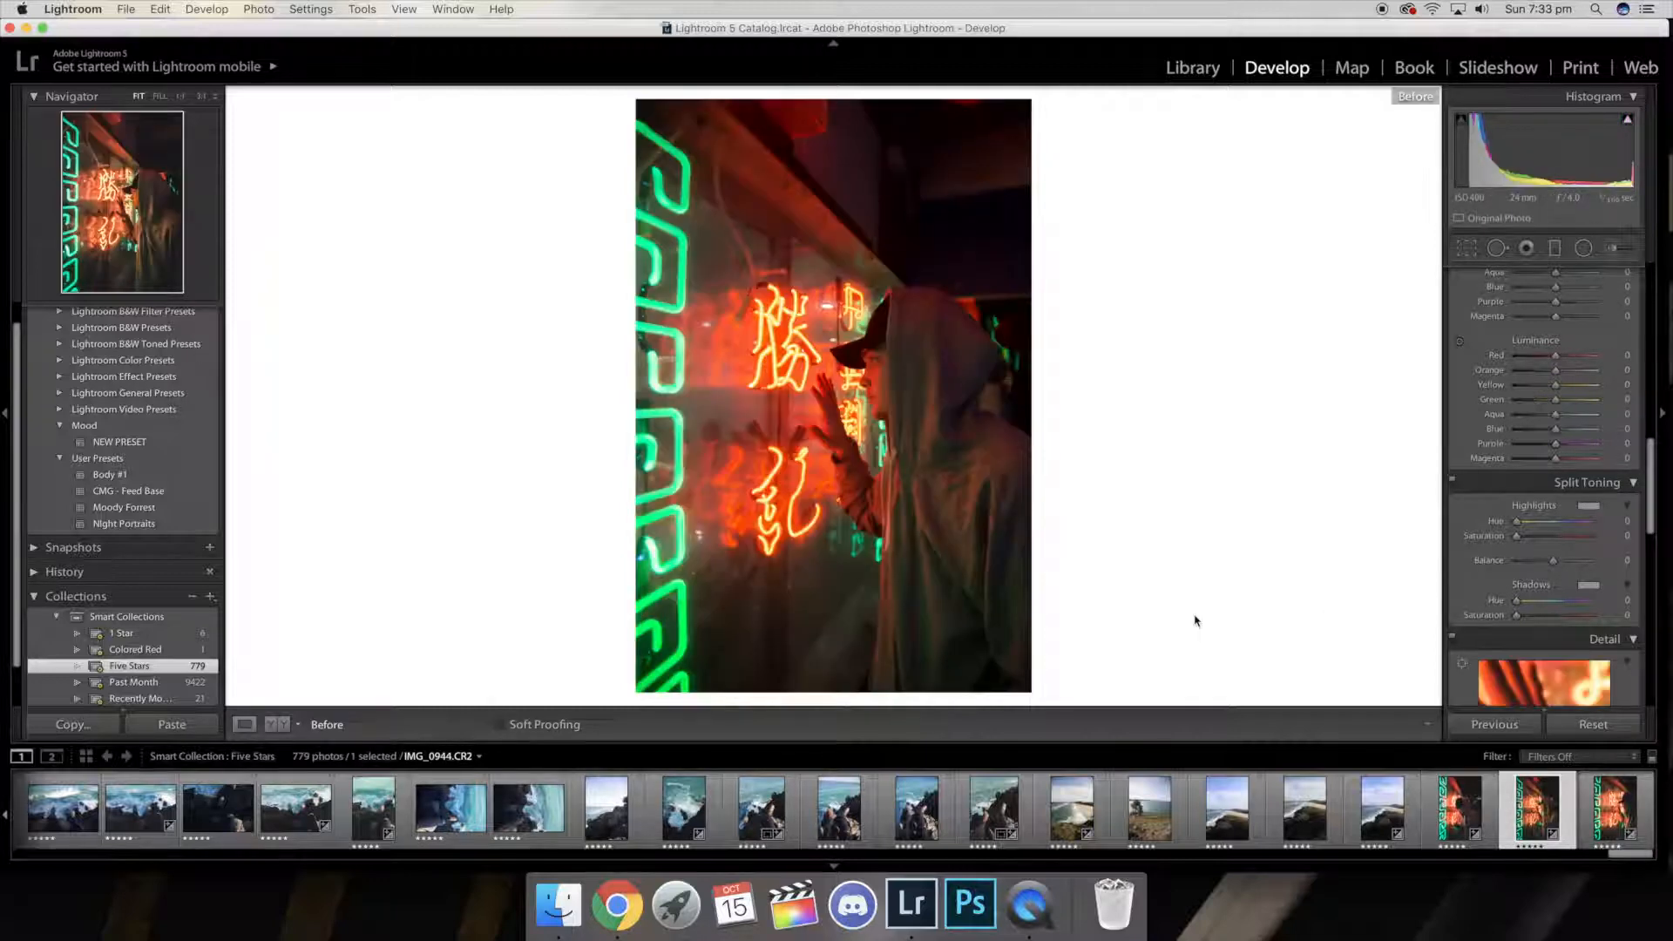
pyautogui.press('Right')
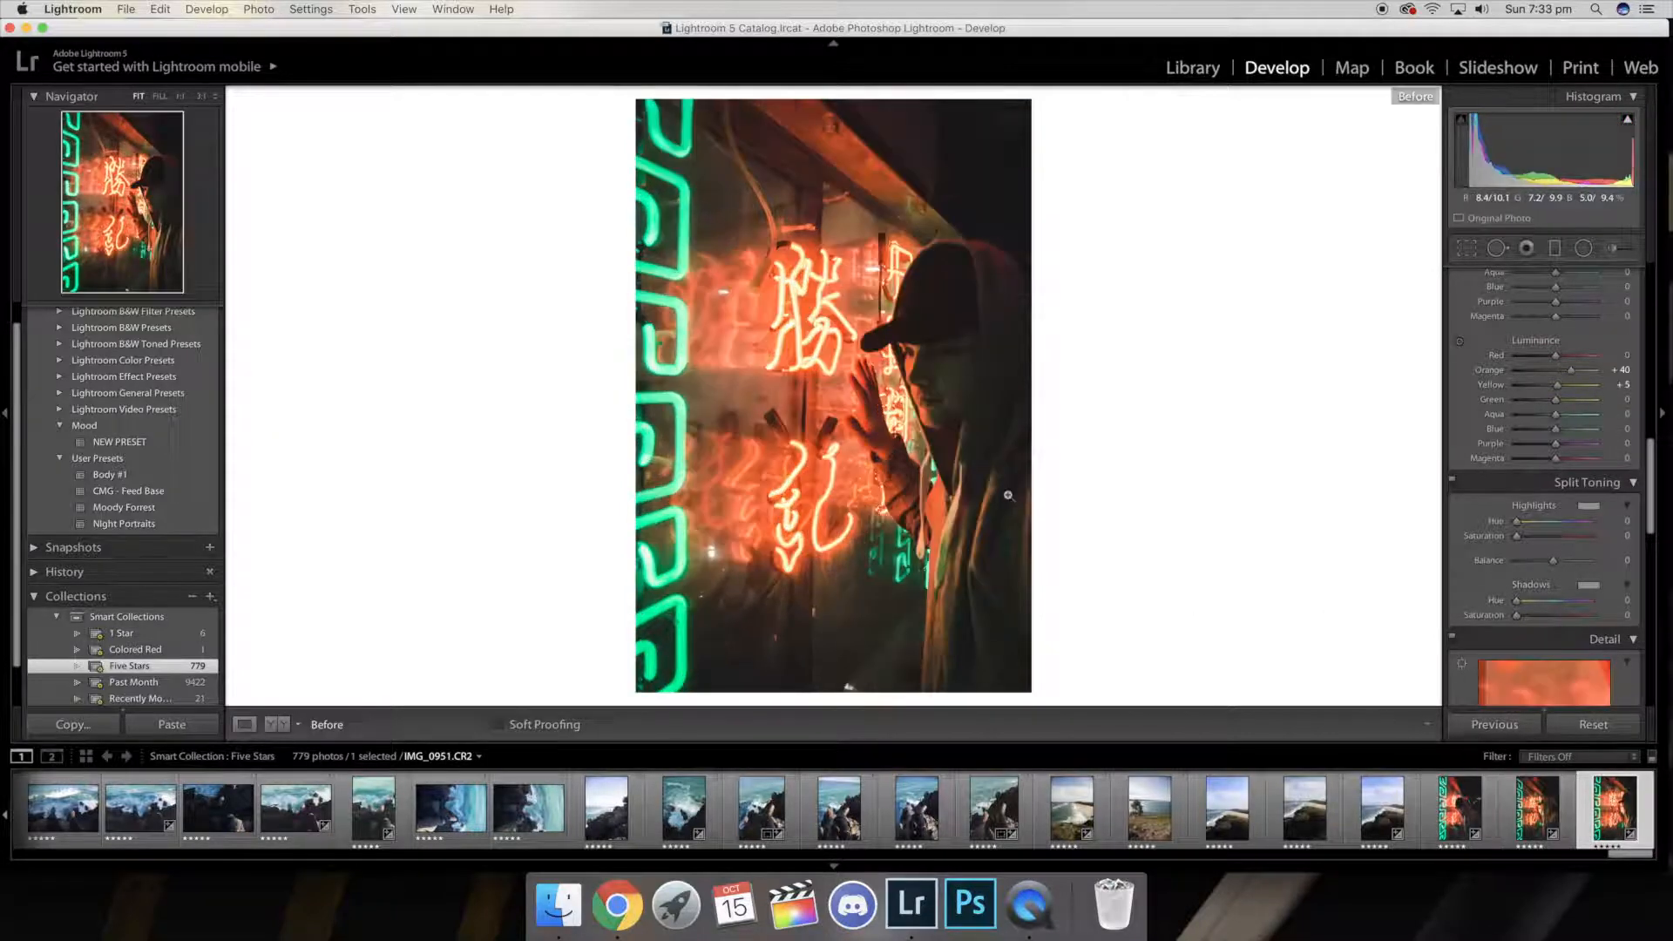
pyautogui.press('\\')
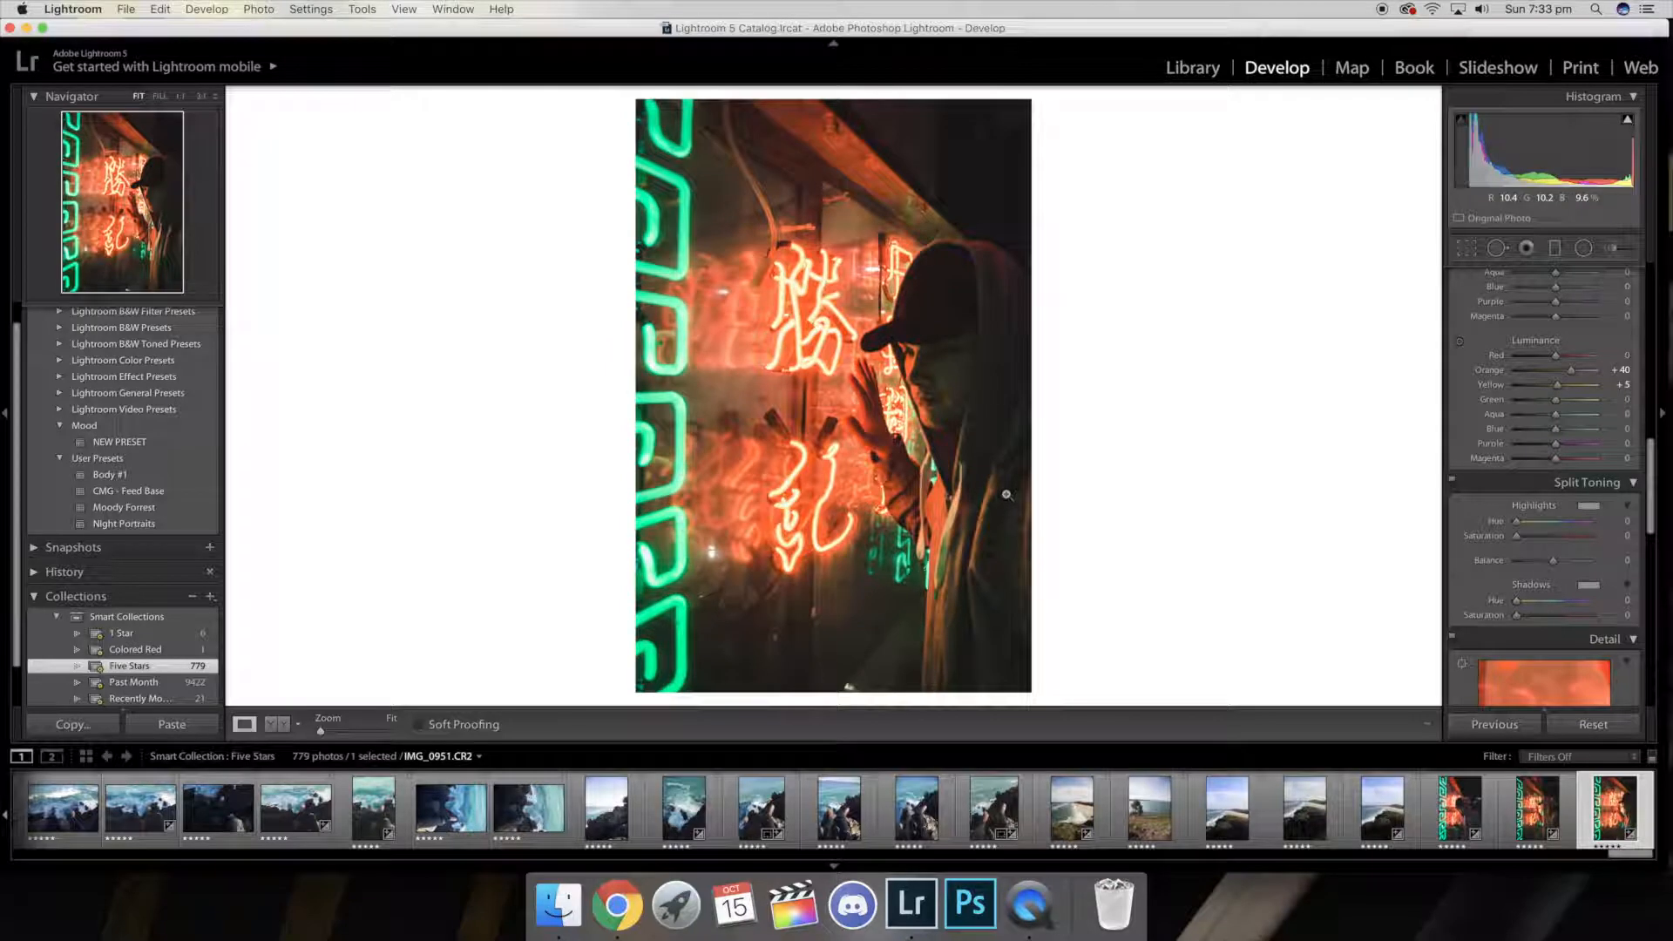
# Step: Save the develop settings of IMG_0918 as a user preset named "ov"
pyautogui.click(1452, 821)
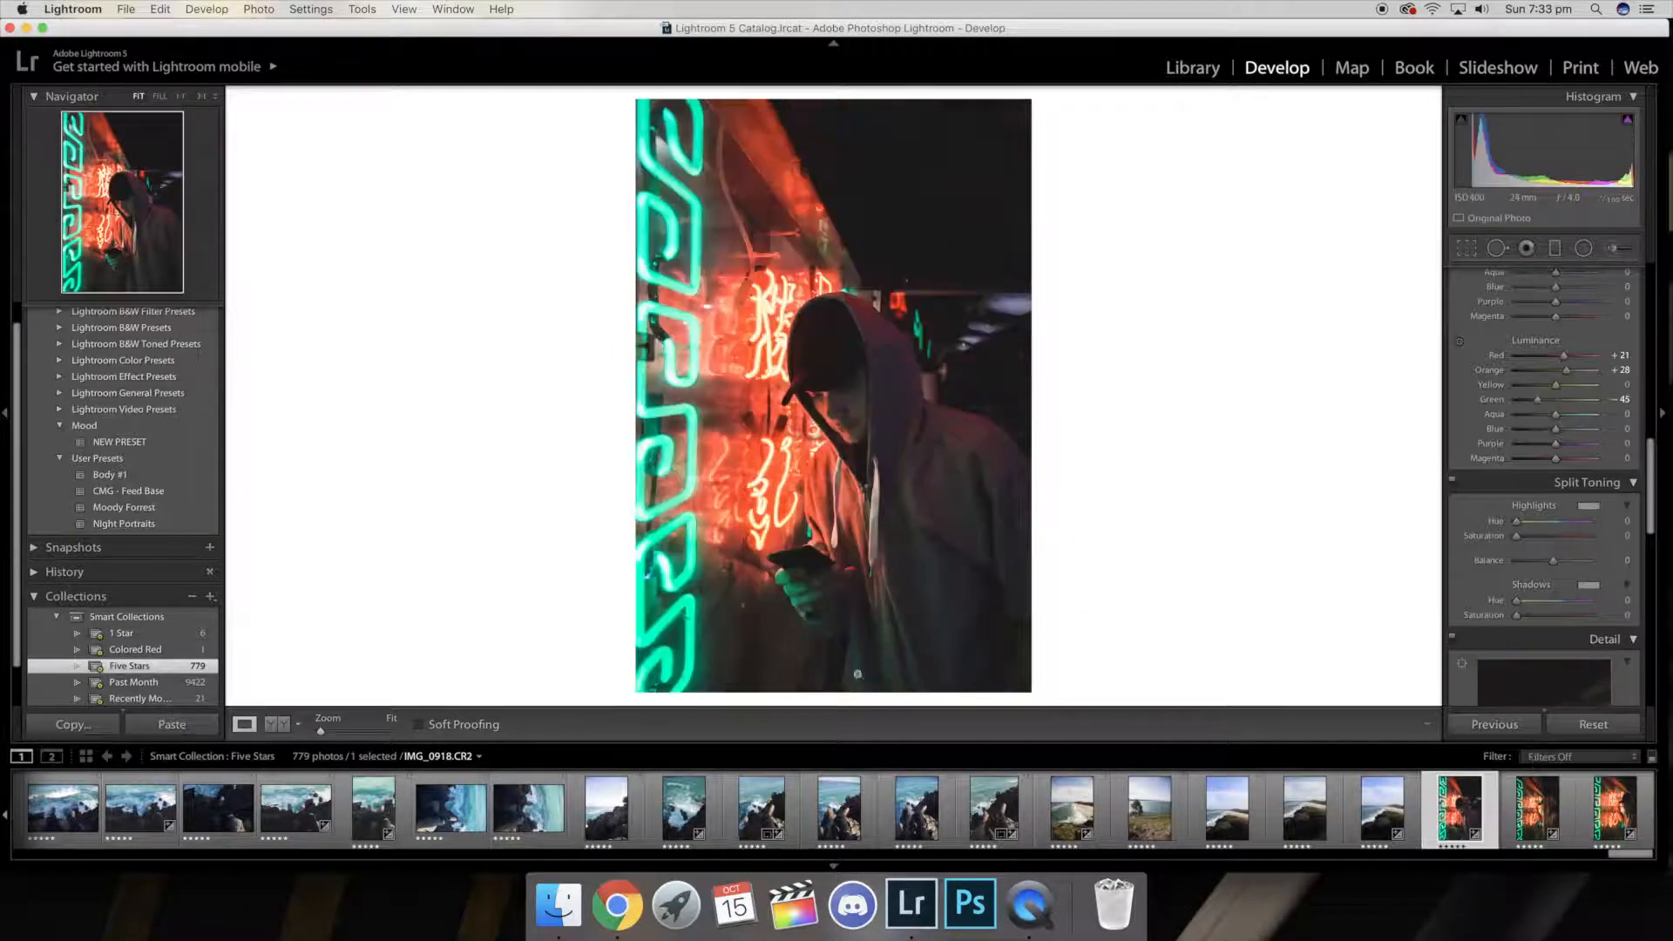
pyautogui.press('super+shift+n')
pyautogui.write('ob')
pyautogui.press('BackSpace')
pyautogui.press('BackSpace')
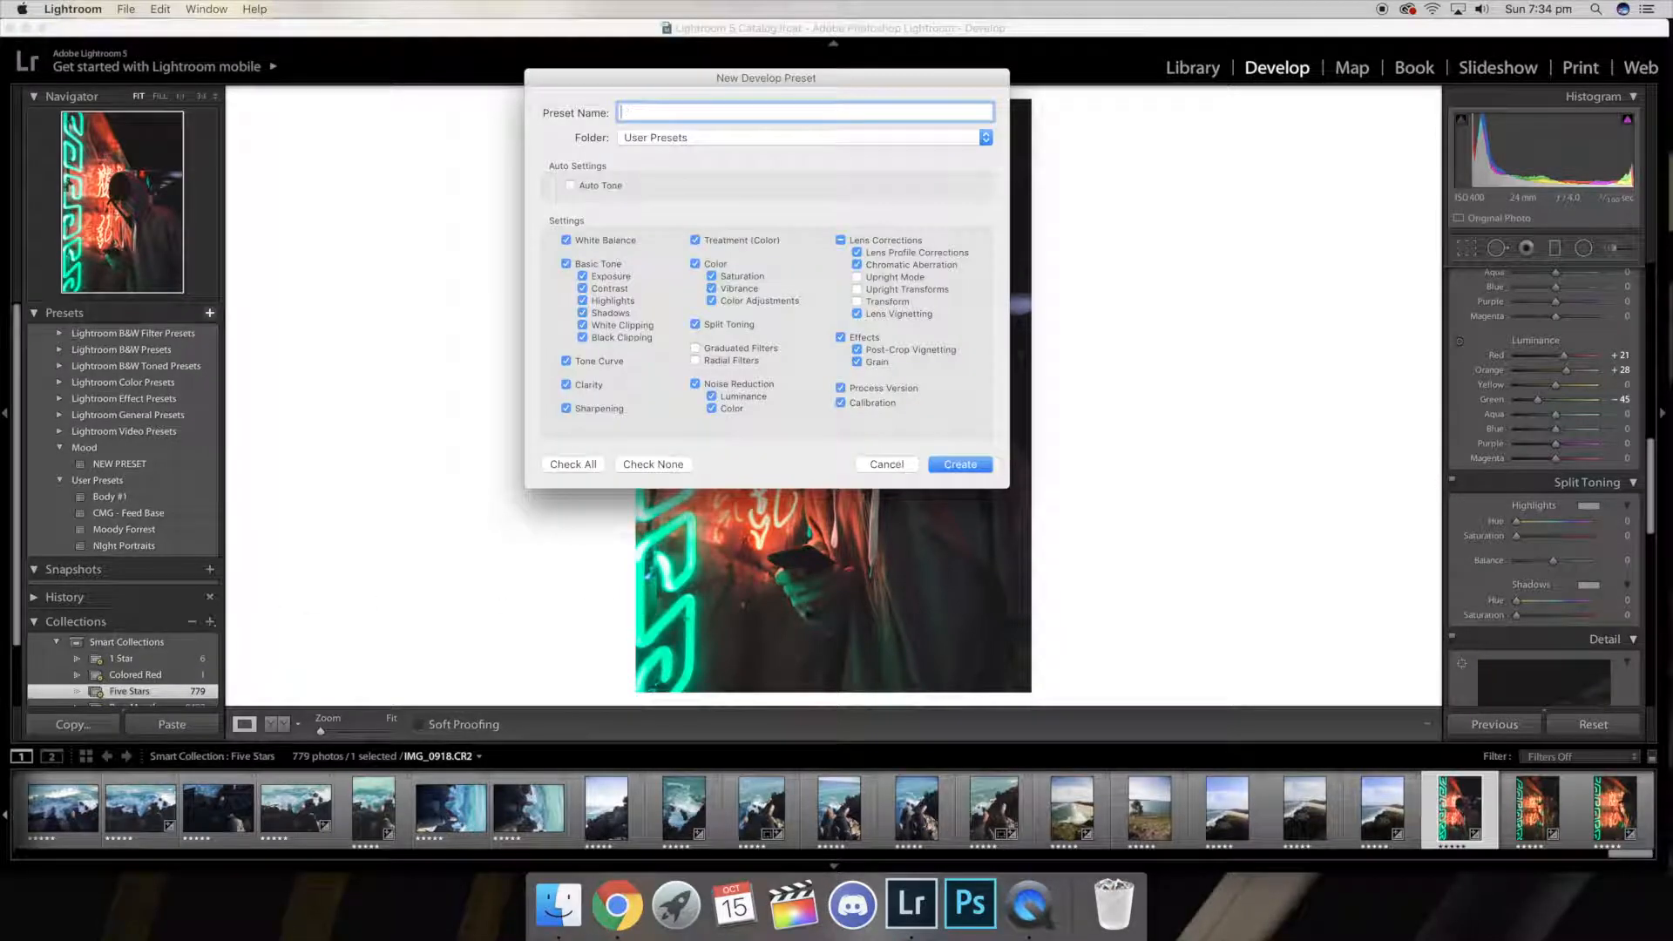
pyautogui.click(960, 464)
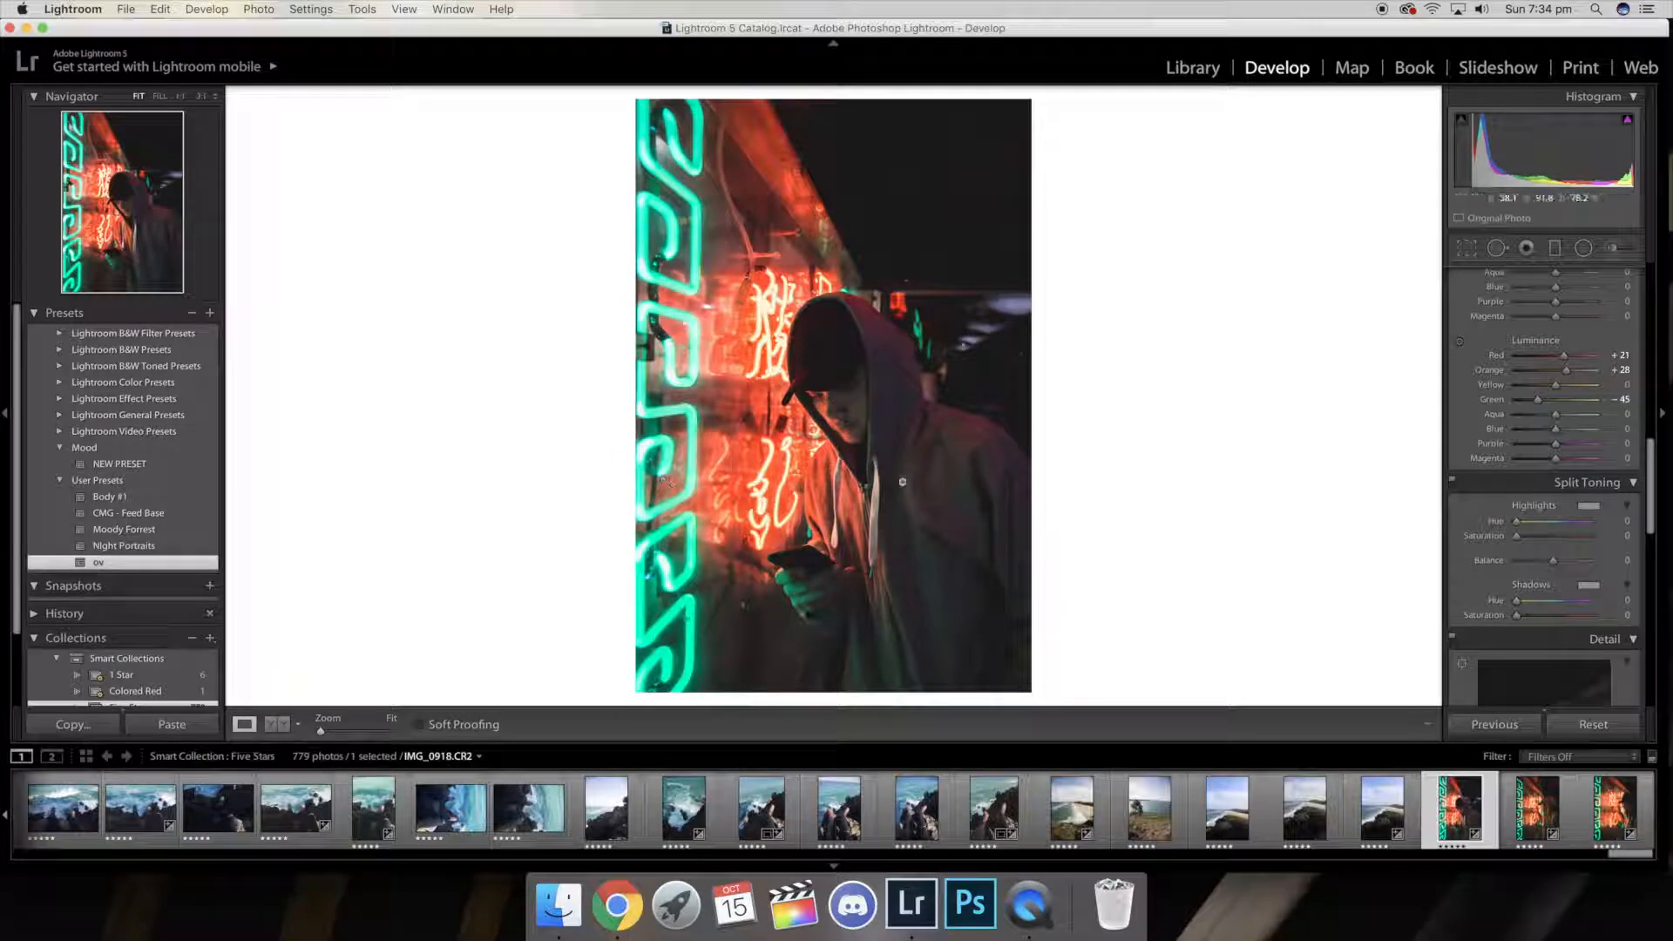
# Step: Try raising the exposure of IMG_0918 to +0.55
pyautogui.scroll(4, 1509, 393)
pyautogui.scroll(10, 1509, 394)
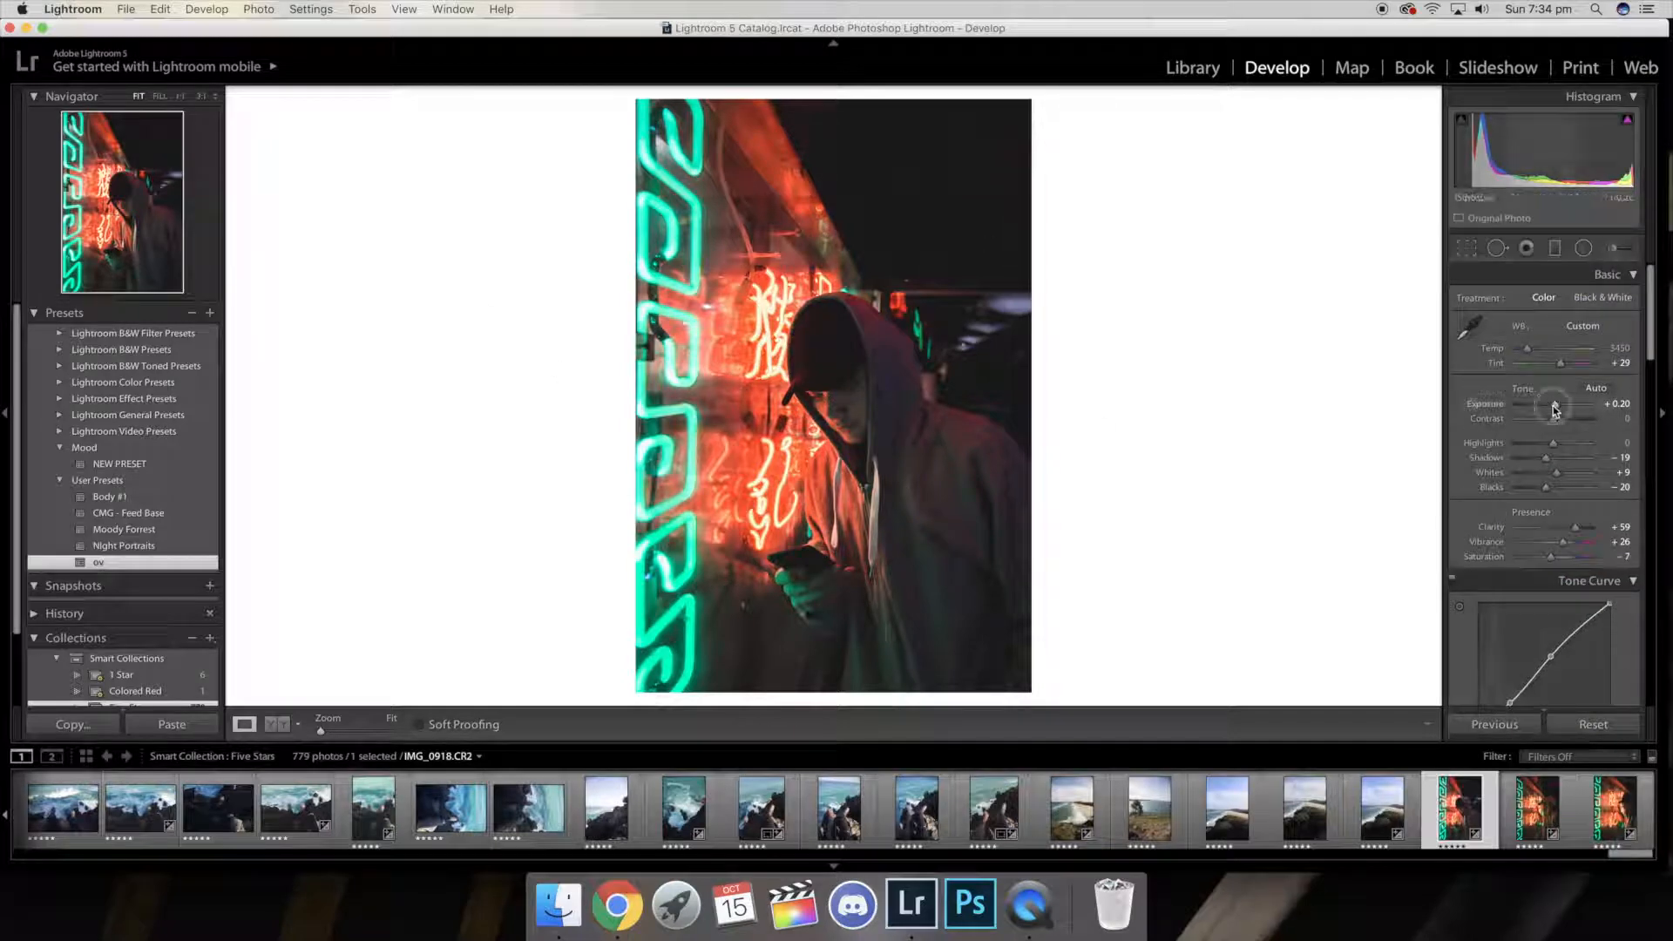
pyautogui.moveTo(1555, 409); pyautogui.dragTo(1557, 409)
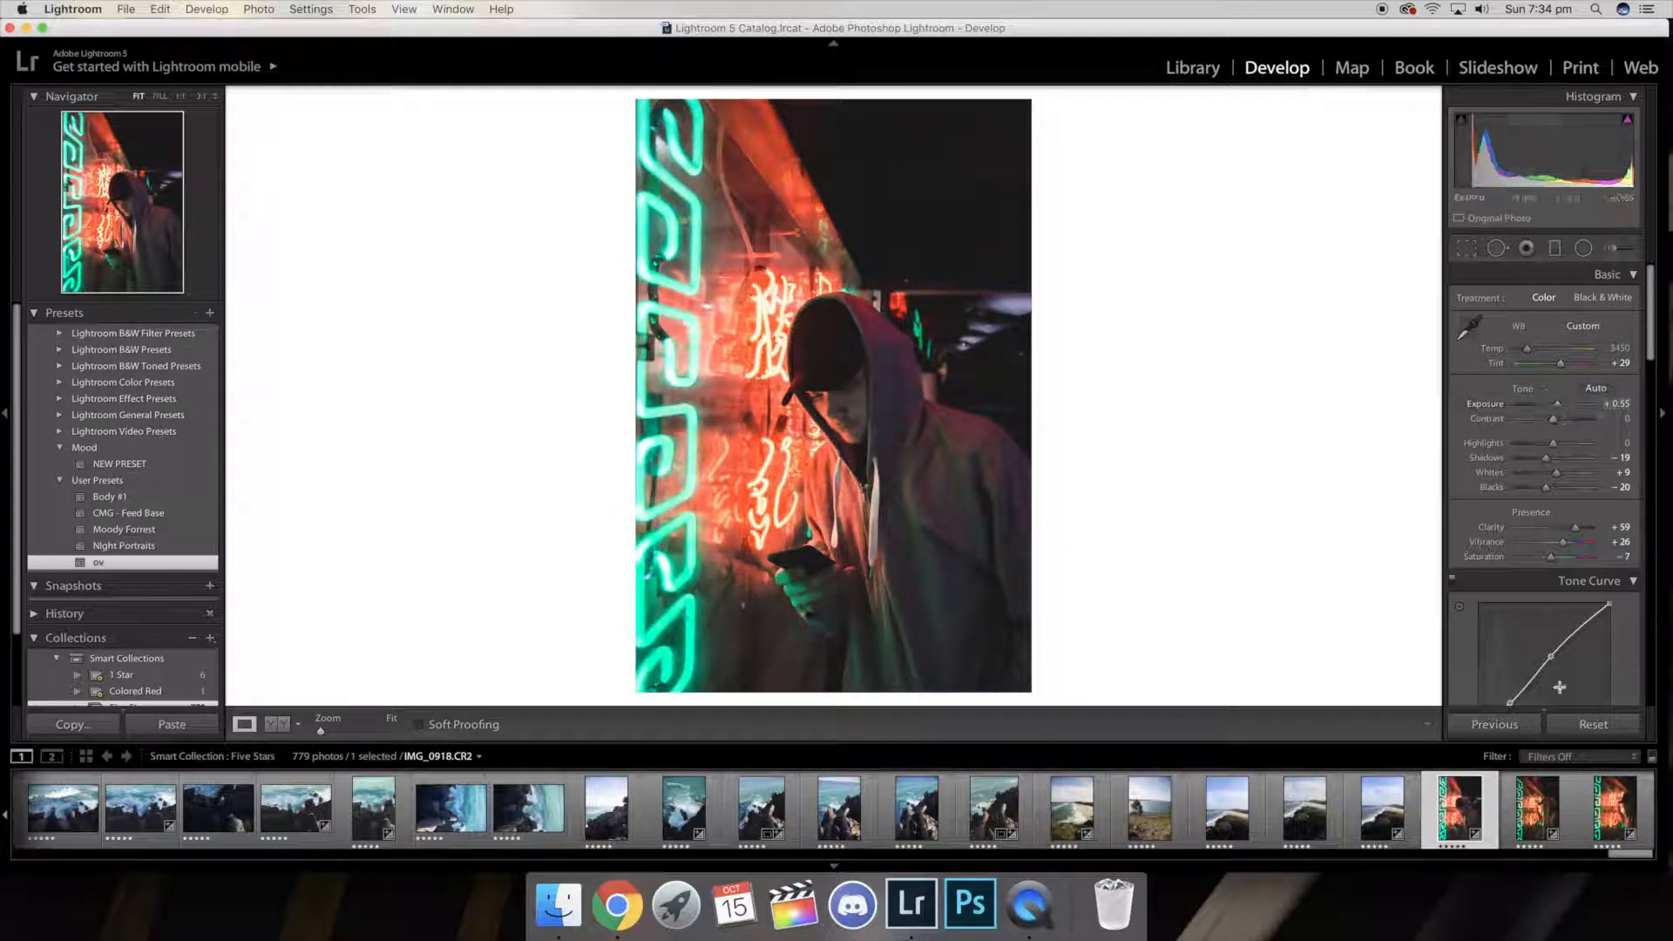
# Step: Reset IMG_0918's develop settings and set exposure +0.25, contrast +6, highlights +10, shadows −19, whites +16 and blacks −15
pyautogui.click(1569, 724)
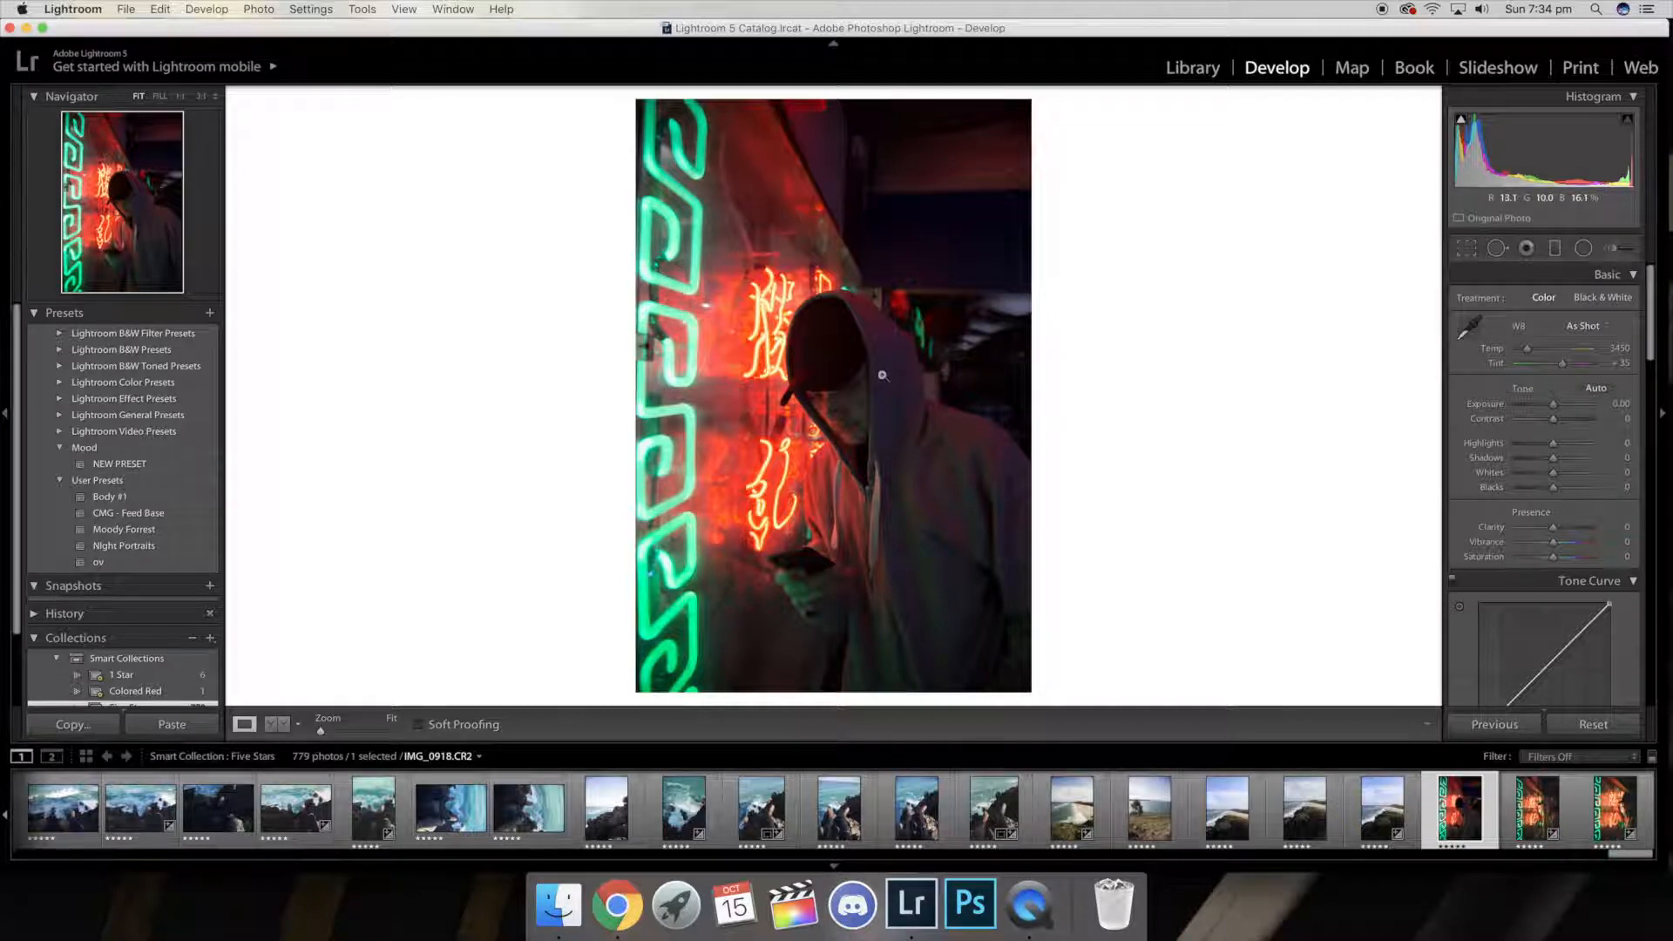
pyautogui.moveTo(1555, 404); pyautogui.dragTo(1556, 408)
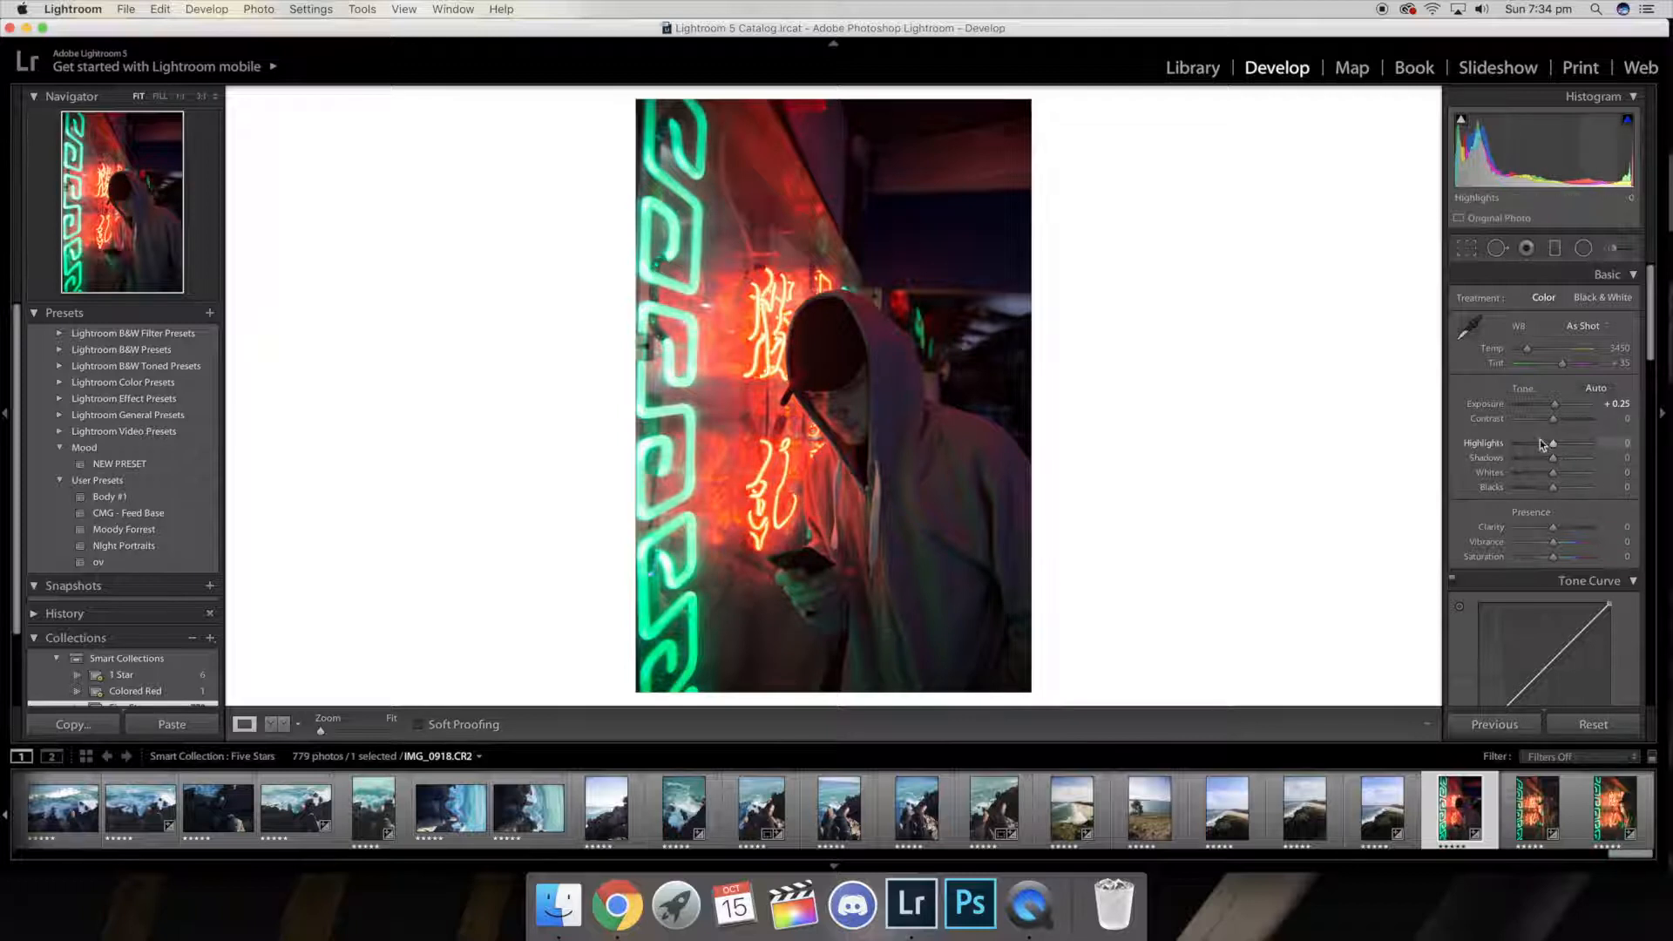
pyautogui.moveTo(1555, 419); pyautogui.dragTo(1548, 490)
# Step: Shape the RGB tone curve with a raised black point, a lowered shadow point and a midtone point, and set blacks to +27
pyautogui.scroll(-3, 1534, 489)
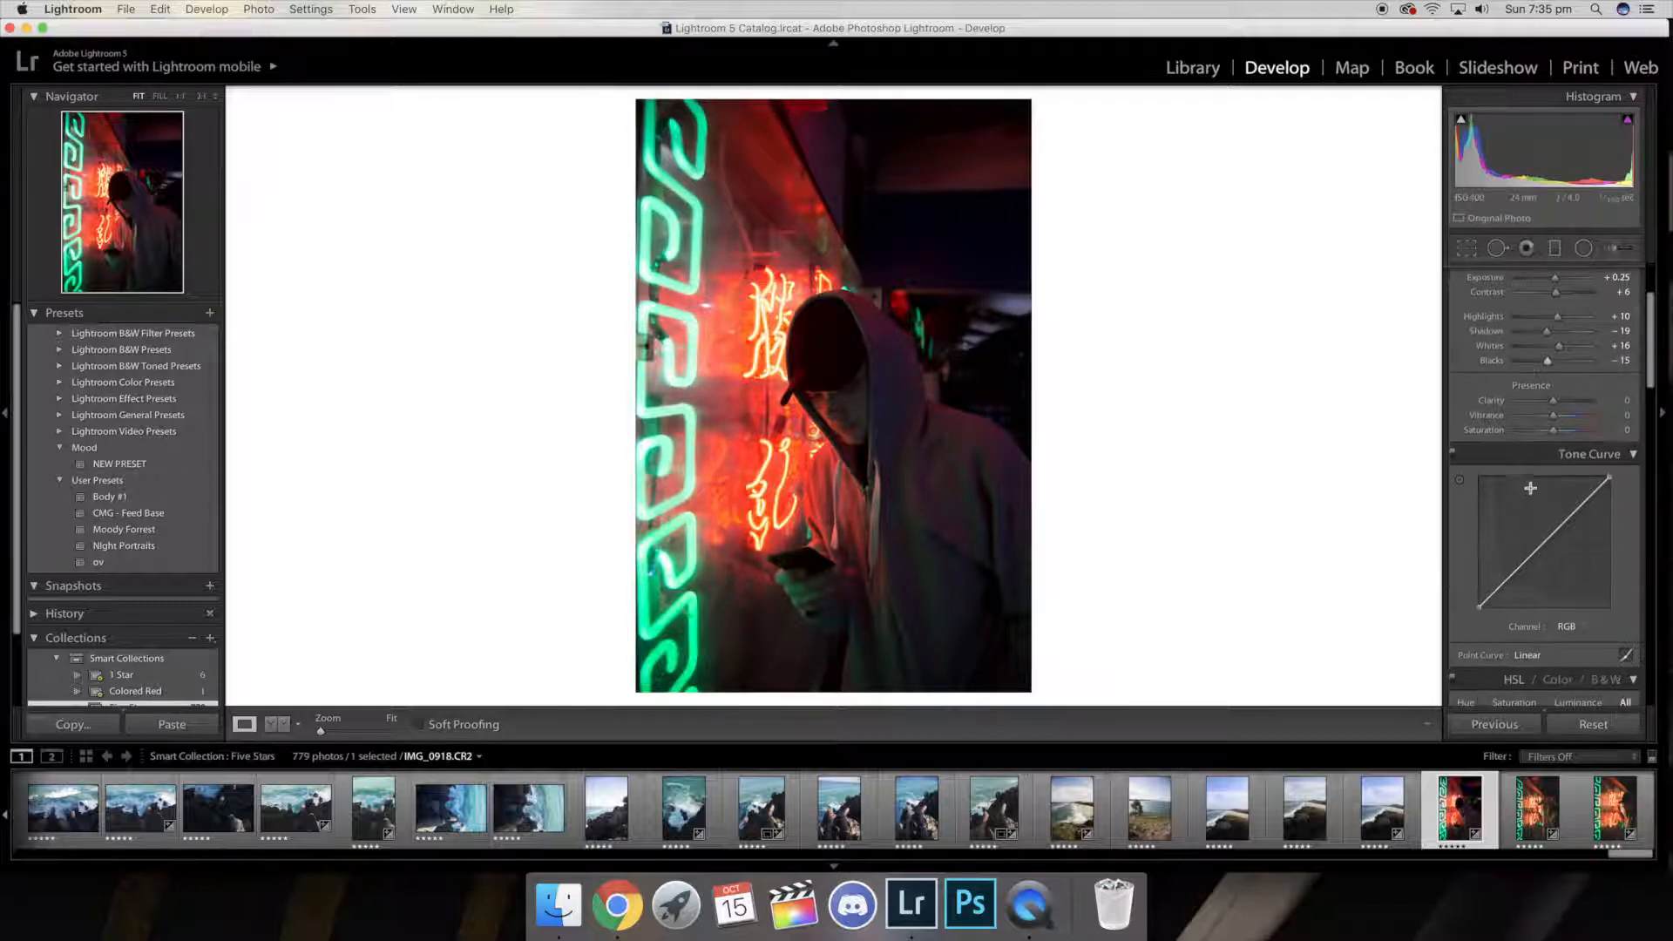
pyautogui.click(1514, 572)
pyautogui.moveTo(1478, 607); pyautogui.dragTo(1478, 599)
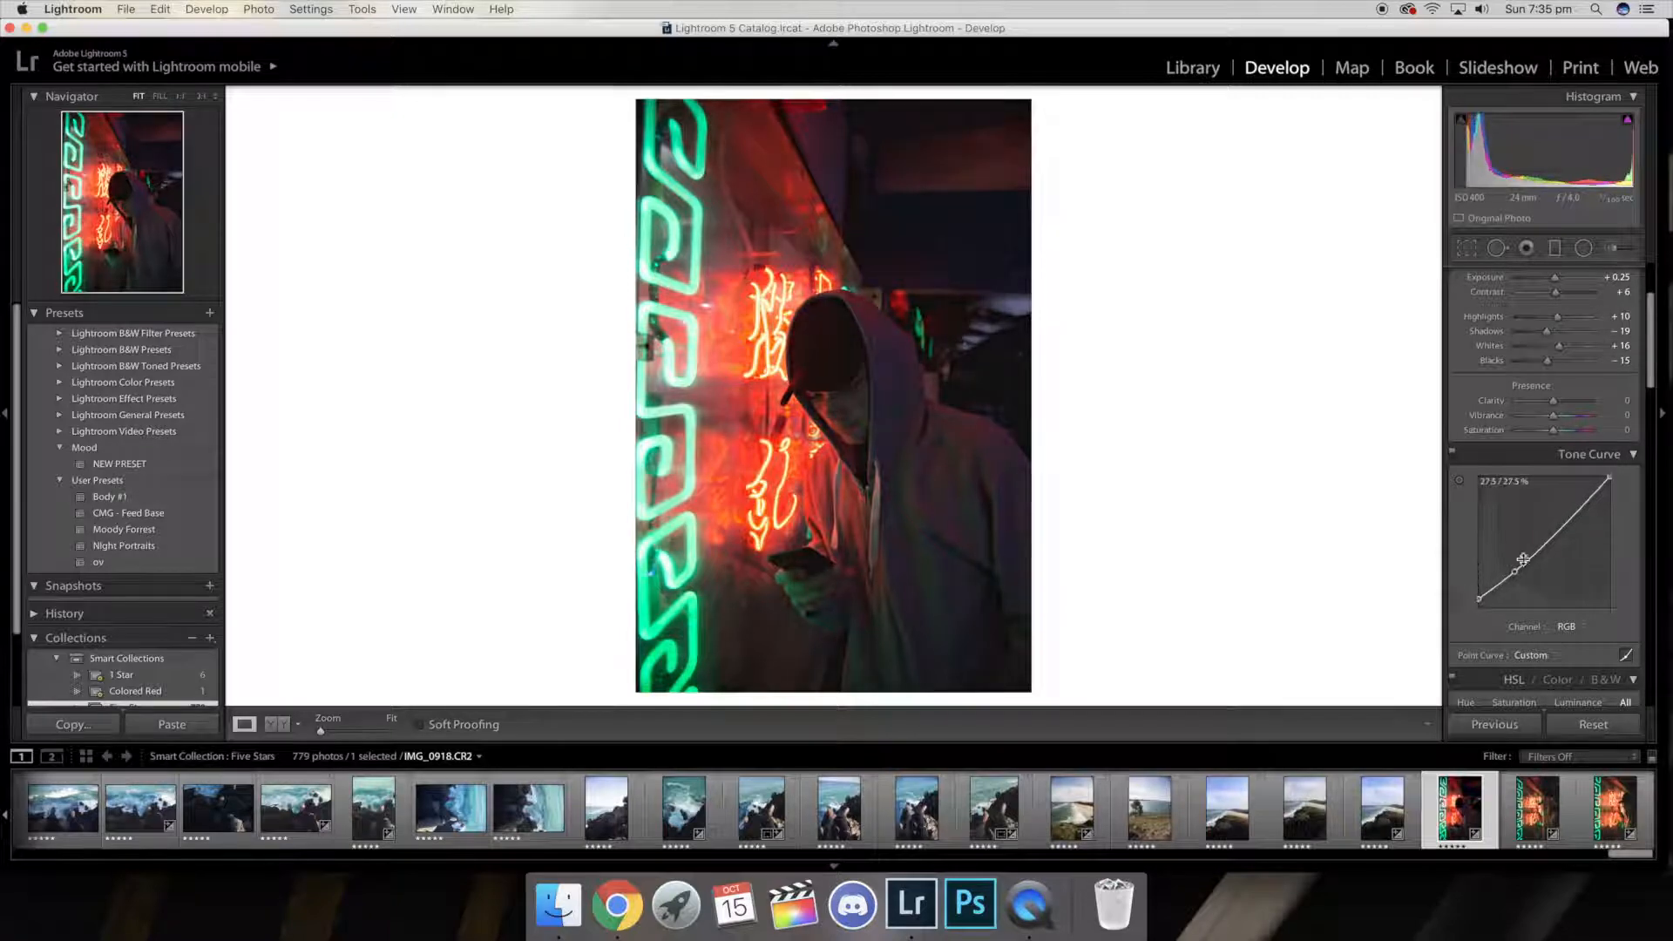
pyautogui.click(1541, 542)
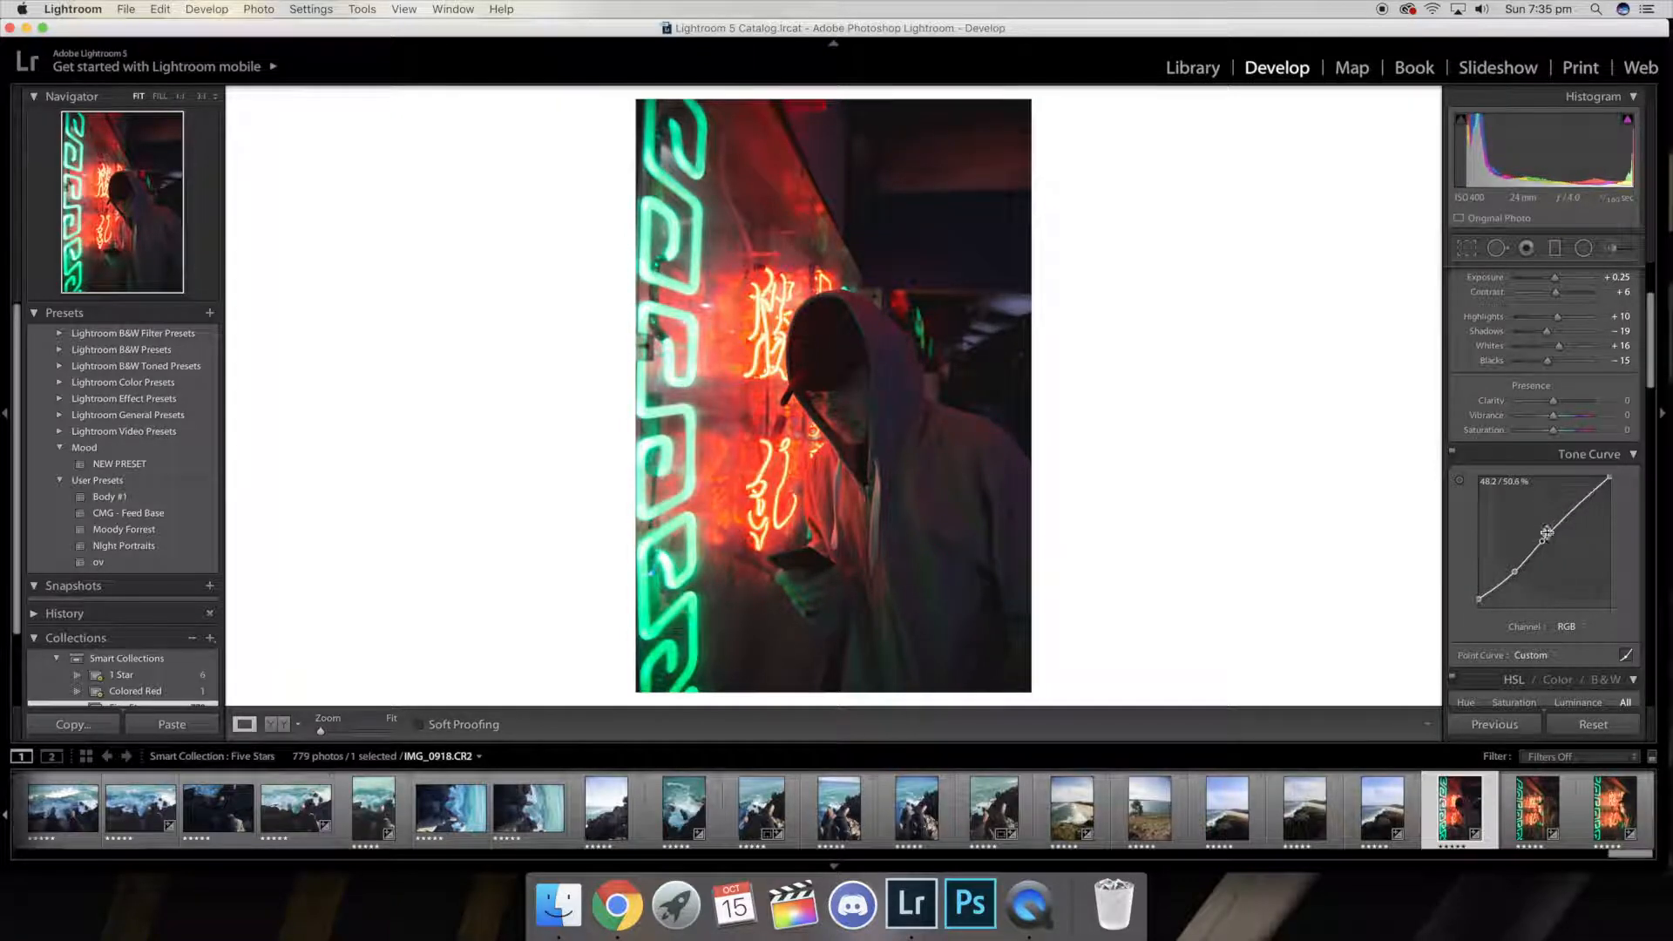
pyautogui.moveTo(1514, 572); pyautogui.dragTo(1504, 584)
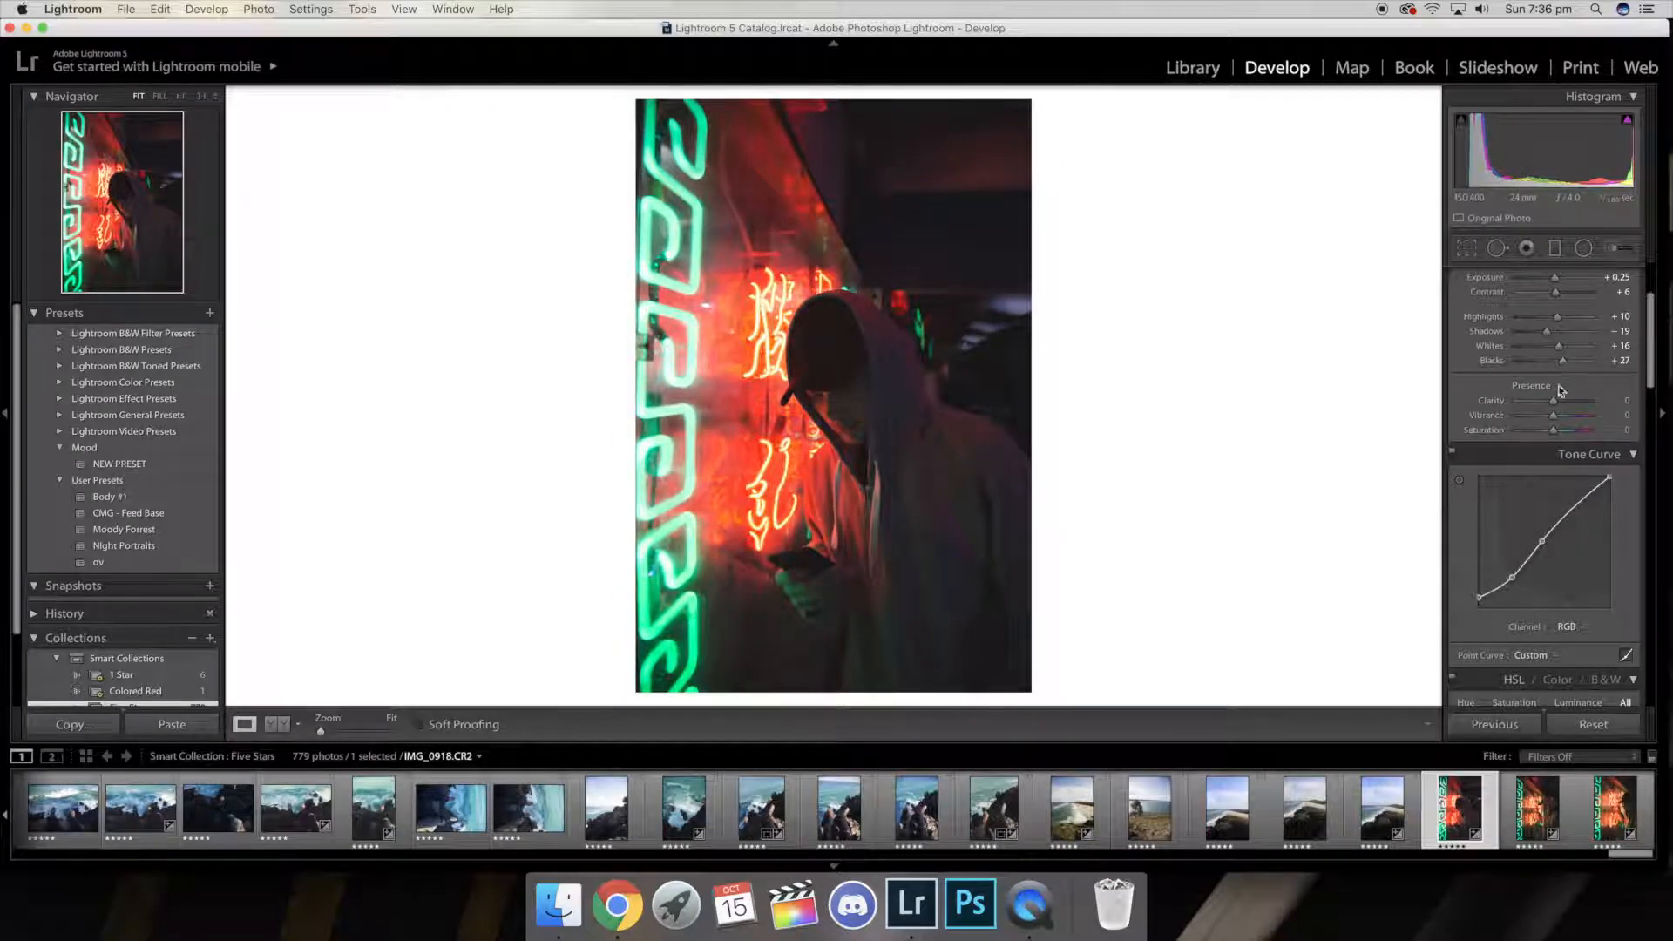
# Step: Set exposure to +0.60, shadows to 0, clarity to +36, vibrance to +18 and saturation to −8
pyautogui.scroll(4, 1550, 401)
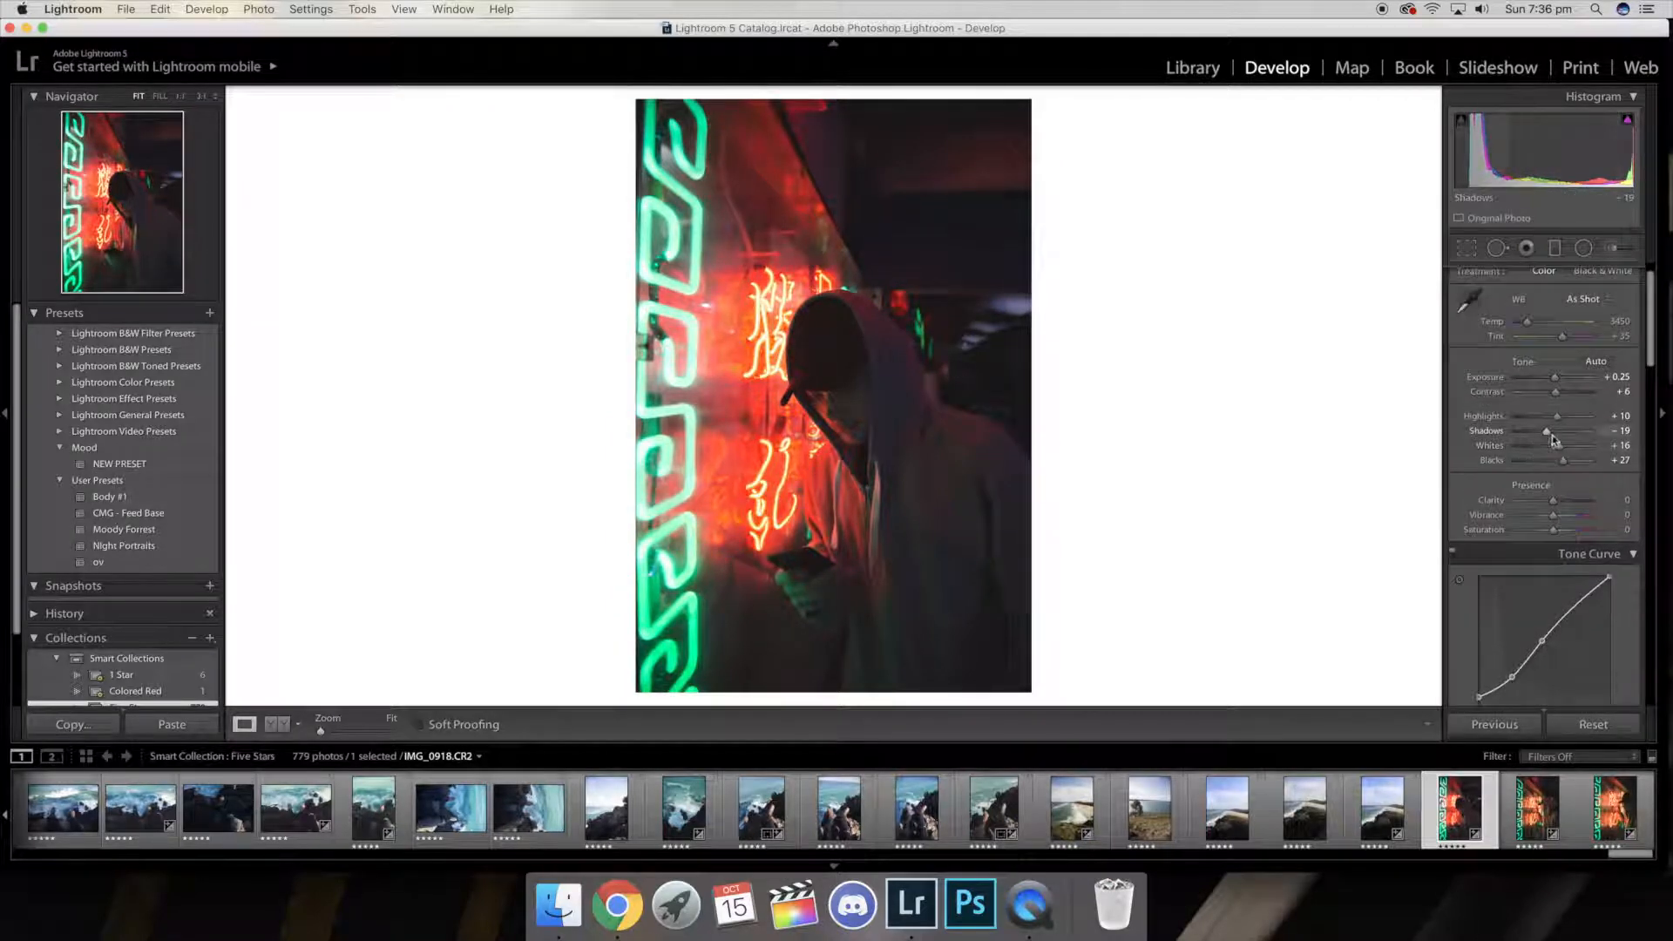
pyautogui.moveTo(1552, 434); pyautogui.dragTo(1560, 385)
pyautogui.scroll(-5, 1542, 430)
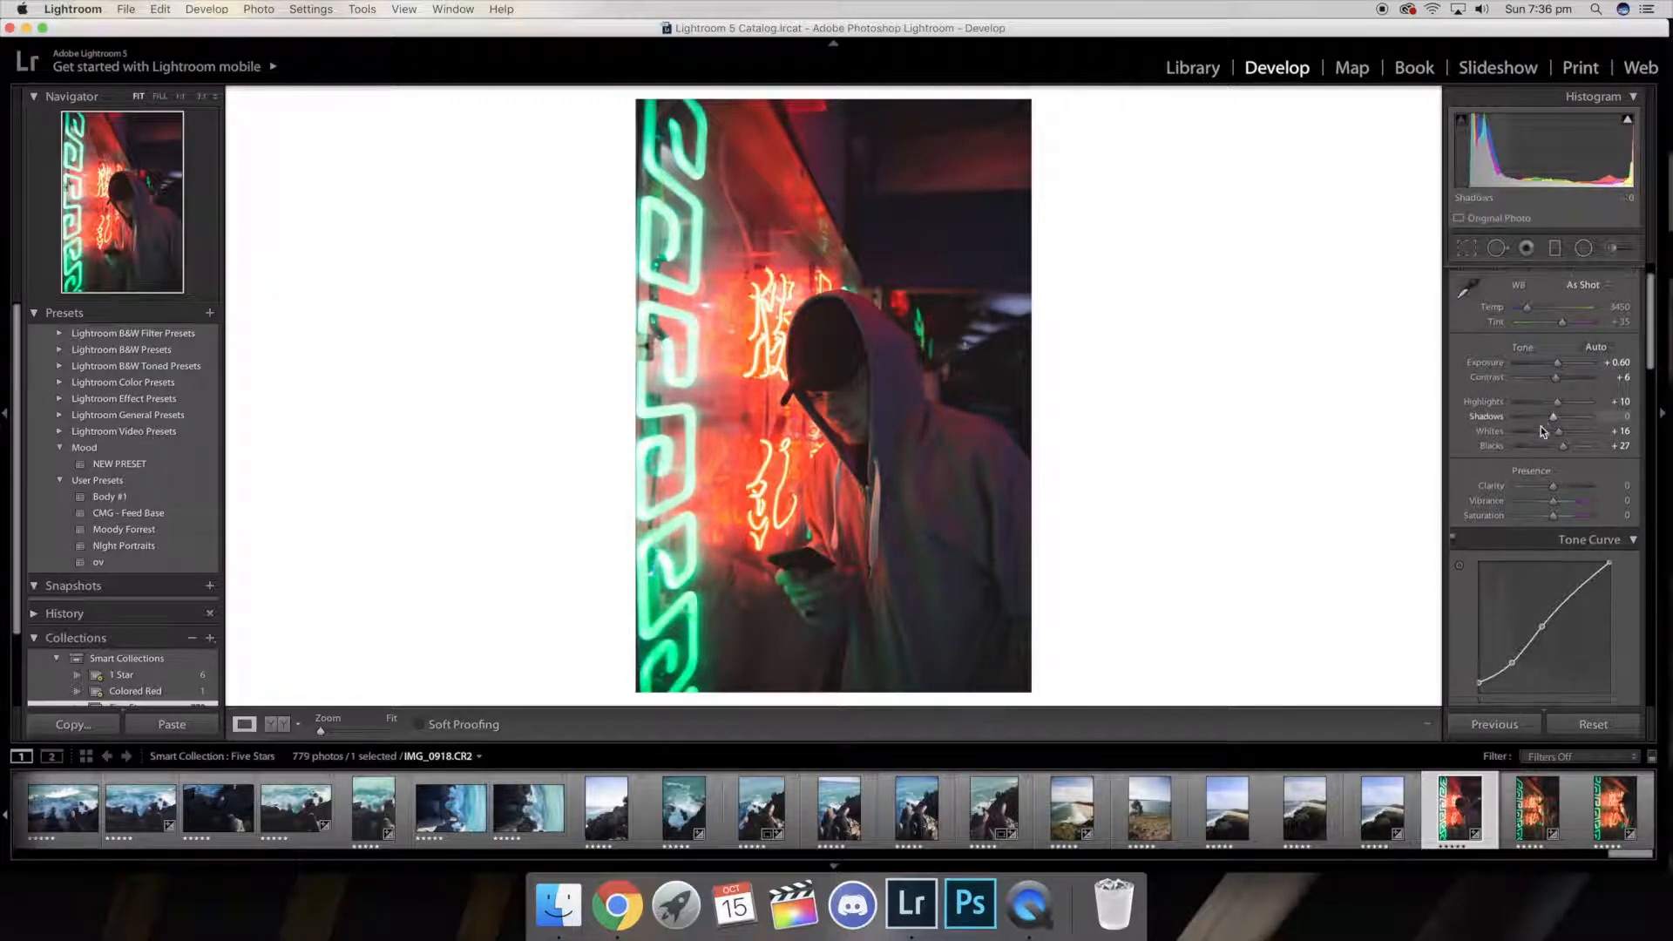
pyautogui.moveTo(1555, 393)
pyautogui.mouseDown()
pyautogui.moveTo(1571, 396)
pyautogui.moveTo(1549, 424)
pyautogui.mouseUp()
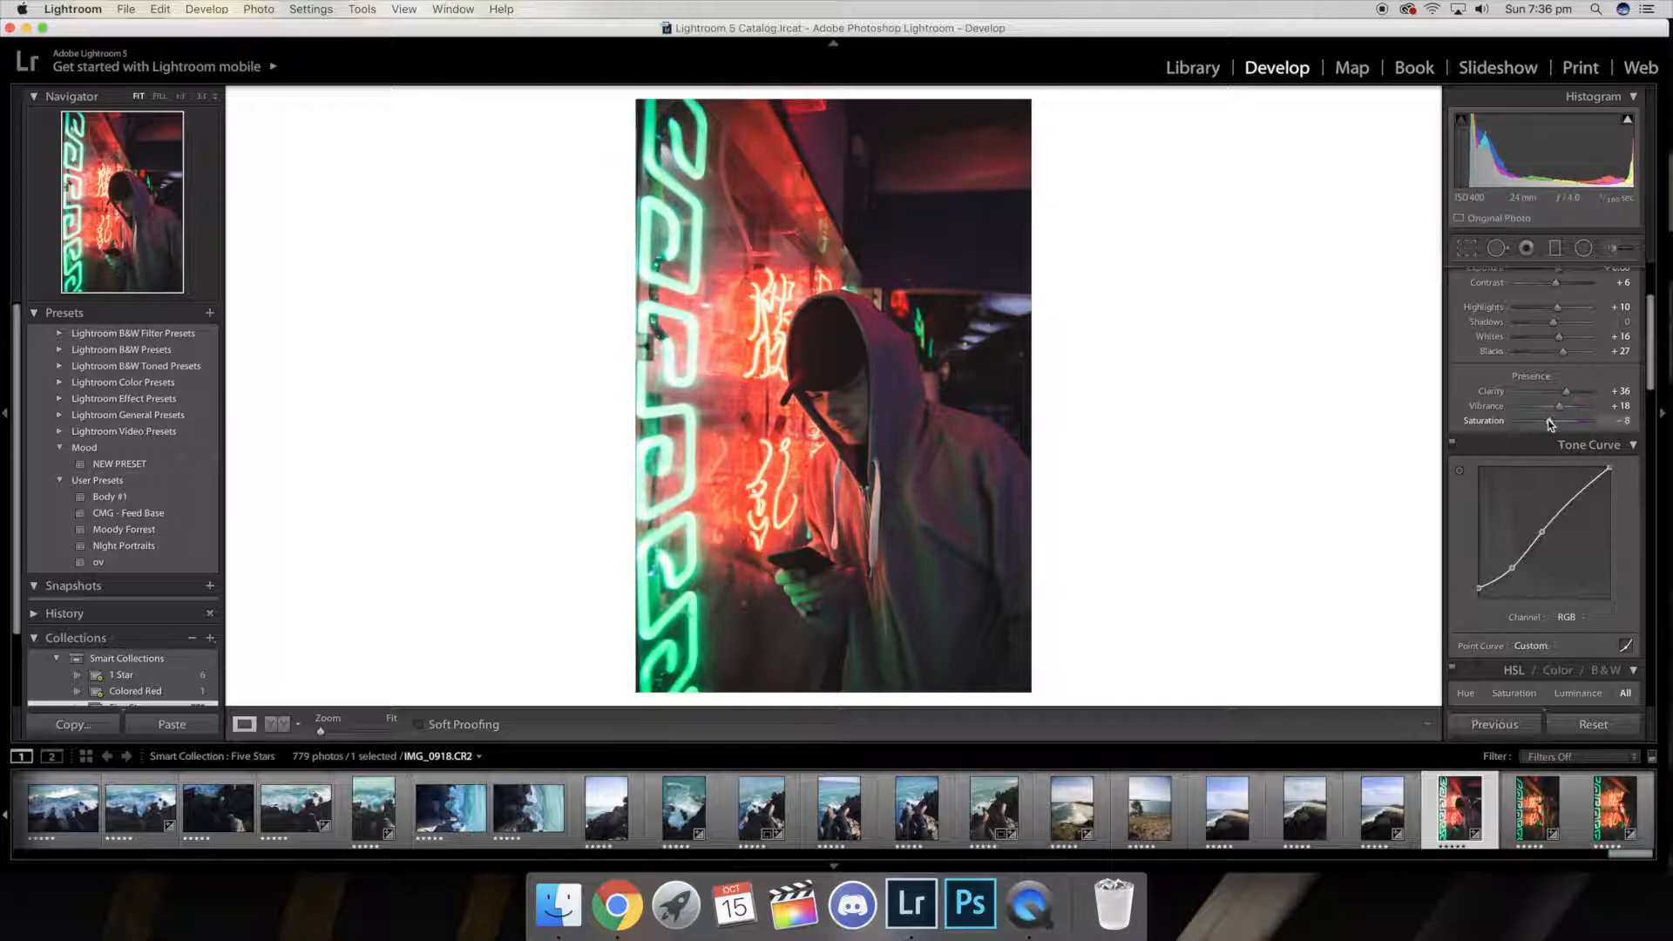
# Step: Compare the edited photo with its original by switching the before view on and off repeatedly
pyautogui.press('\\')
pyautogui.press('\\')
pyautogui.press('\\')
pyautogui.press('\\')
pyautogui.press('\\')
pyautogui.press('\\')
pyautogui.press('\\')
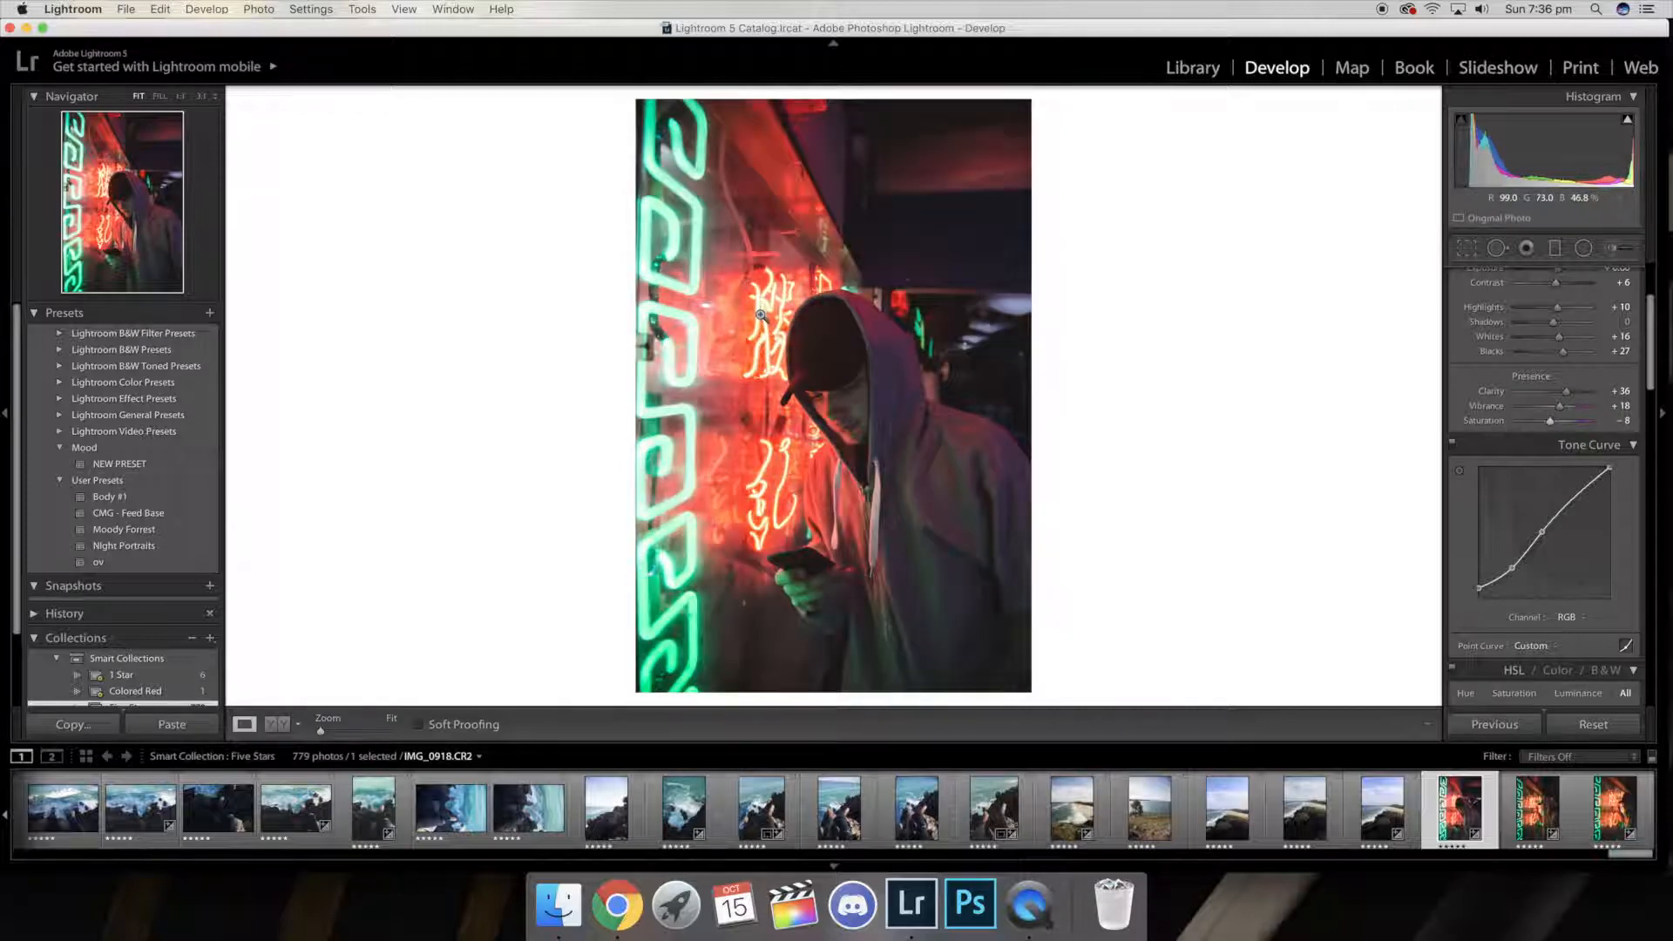
pyautogui.press('\\')
pyautogui.press('\\')
pyautogui.press('\\')
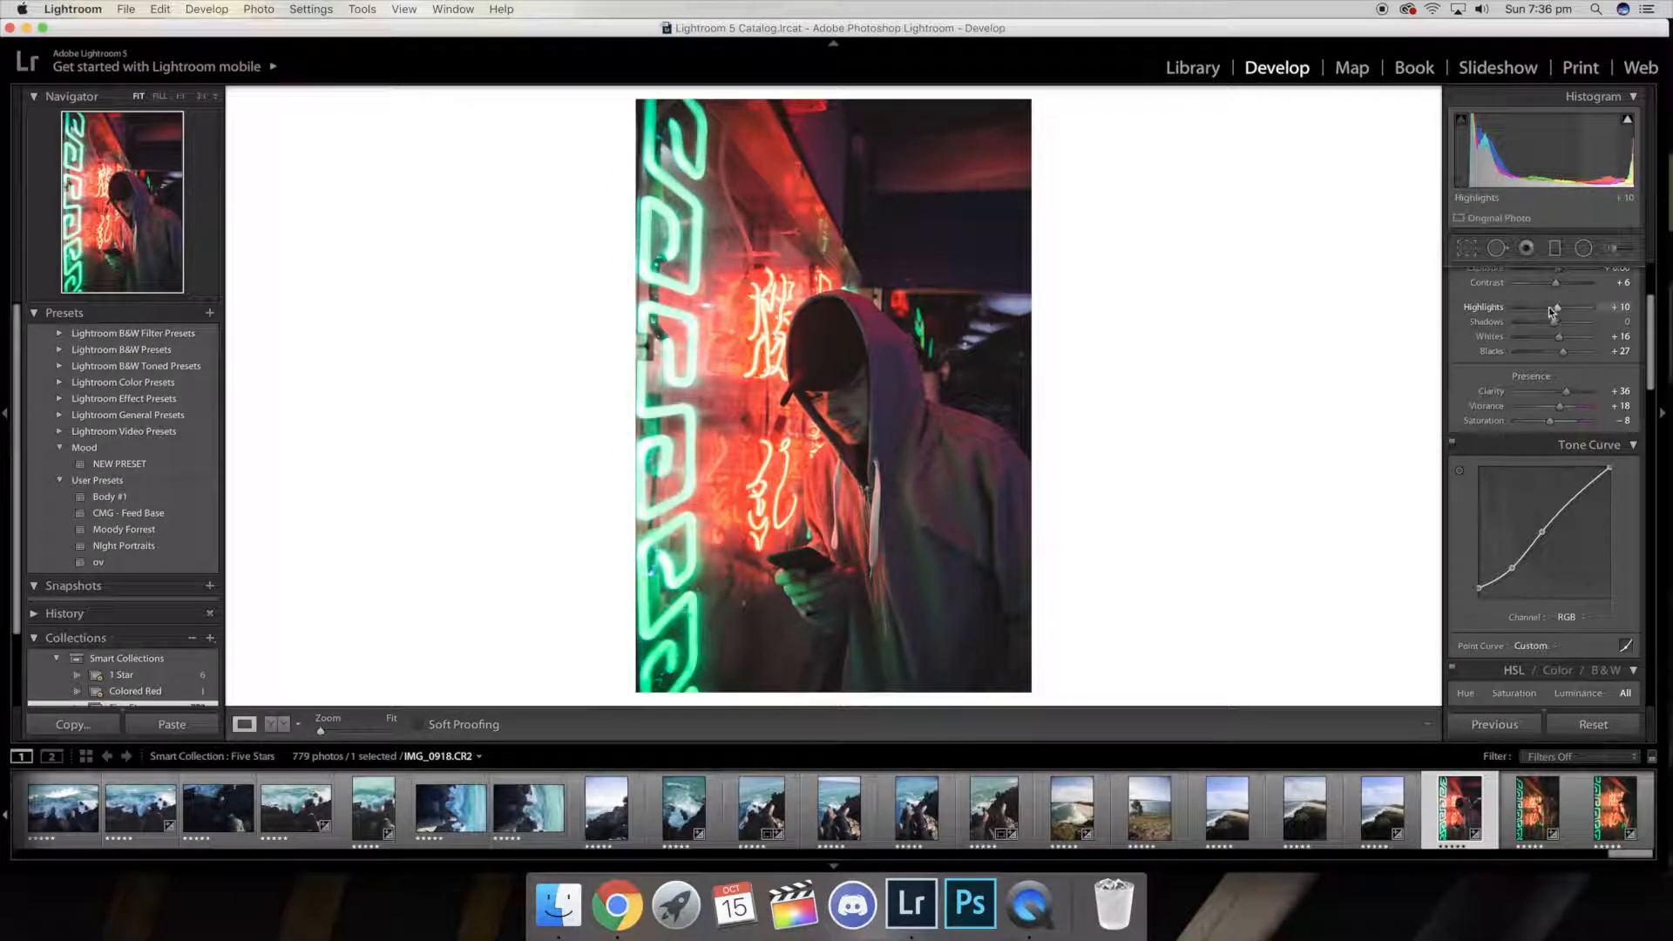
# Step: Lower the highlights to −8 and compare the photo with its before view
pyautogui.moveTo(1557, 312); pyautogui.dragTo(1550, 325)
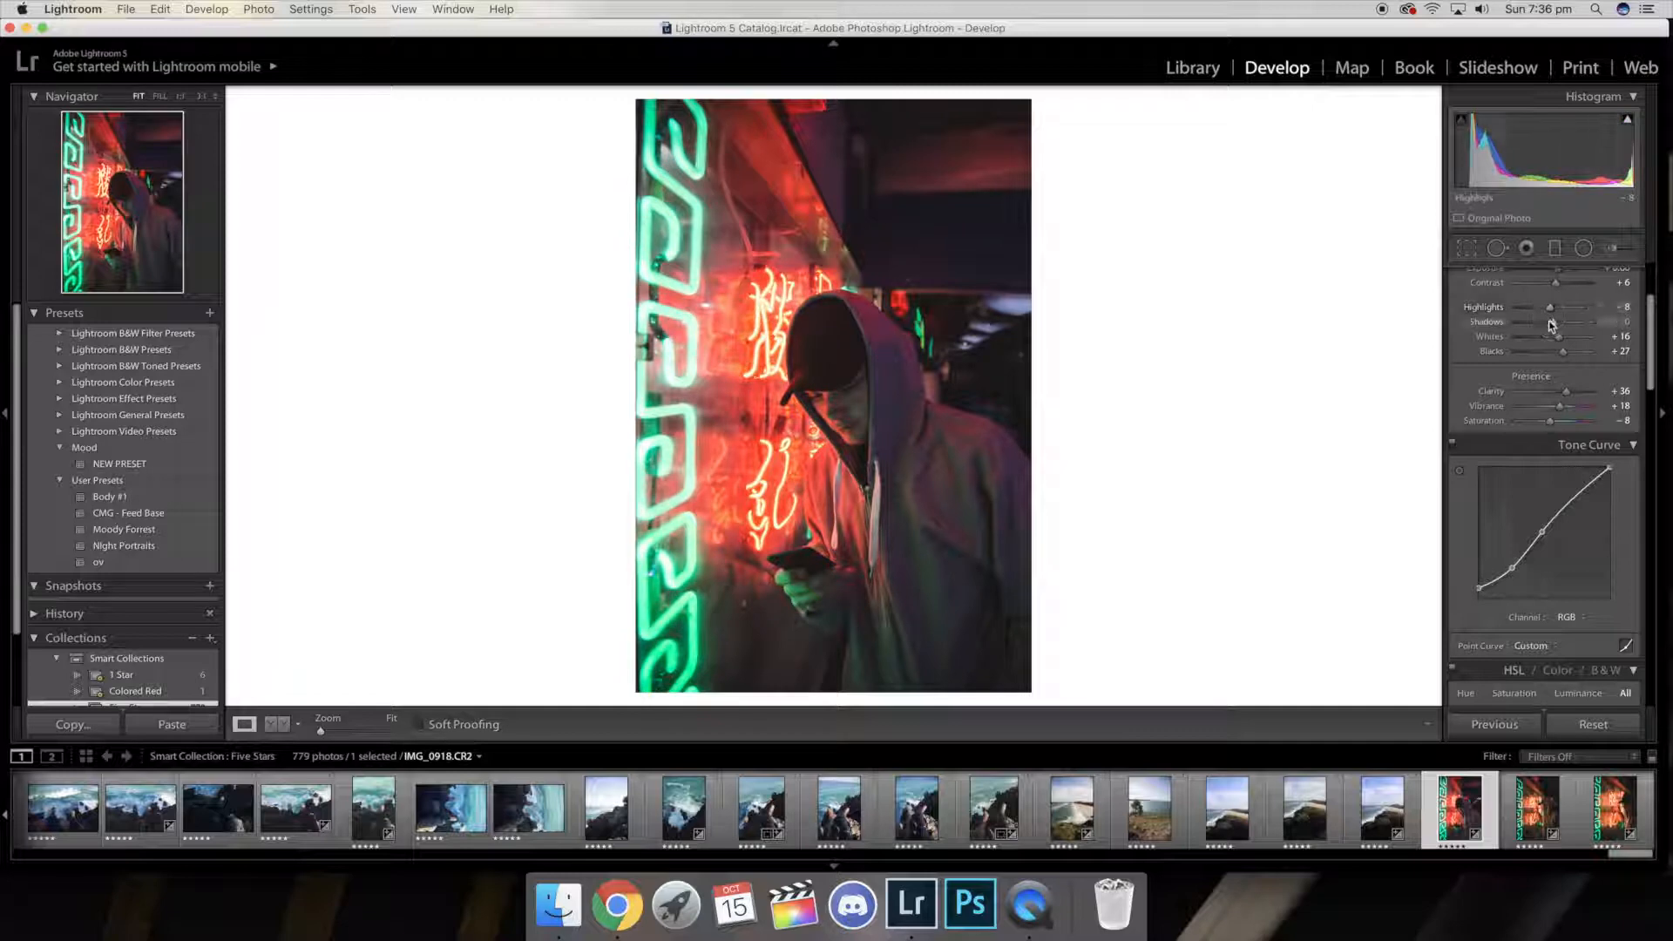
pyautogui.press('\\')
pyautogui.press('\\')
pyautogui.press('\\')
pyautogui.press('\\')
# Step: Raise clarity to +48 and vibrance to +22, and fine-tune the saturation
pyautogui.scroll(-3, 1551, 324)
pyautogui.moveTo(1569, 301); pyautogui.dragTo(1562, 318)
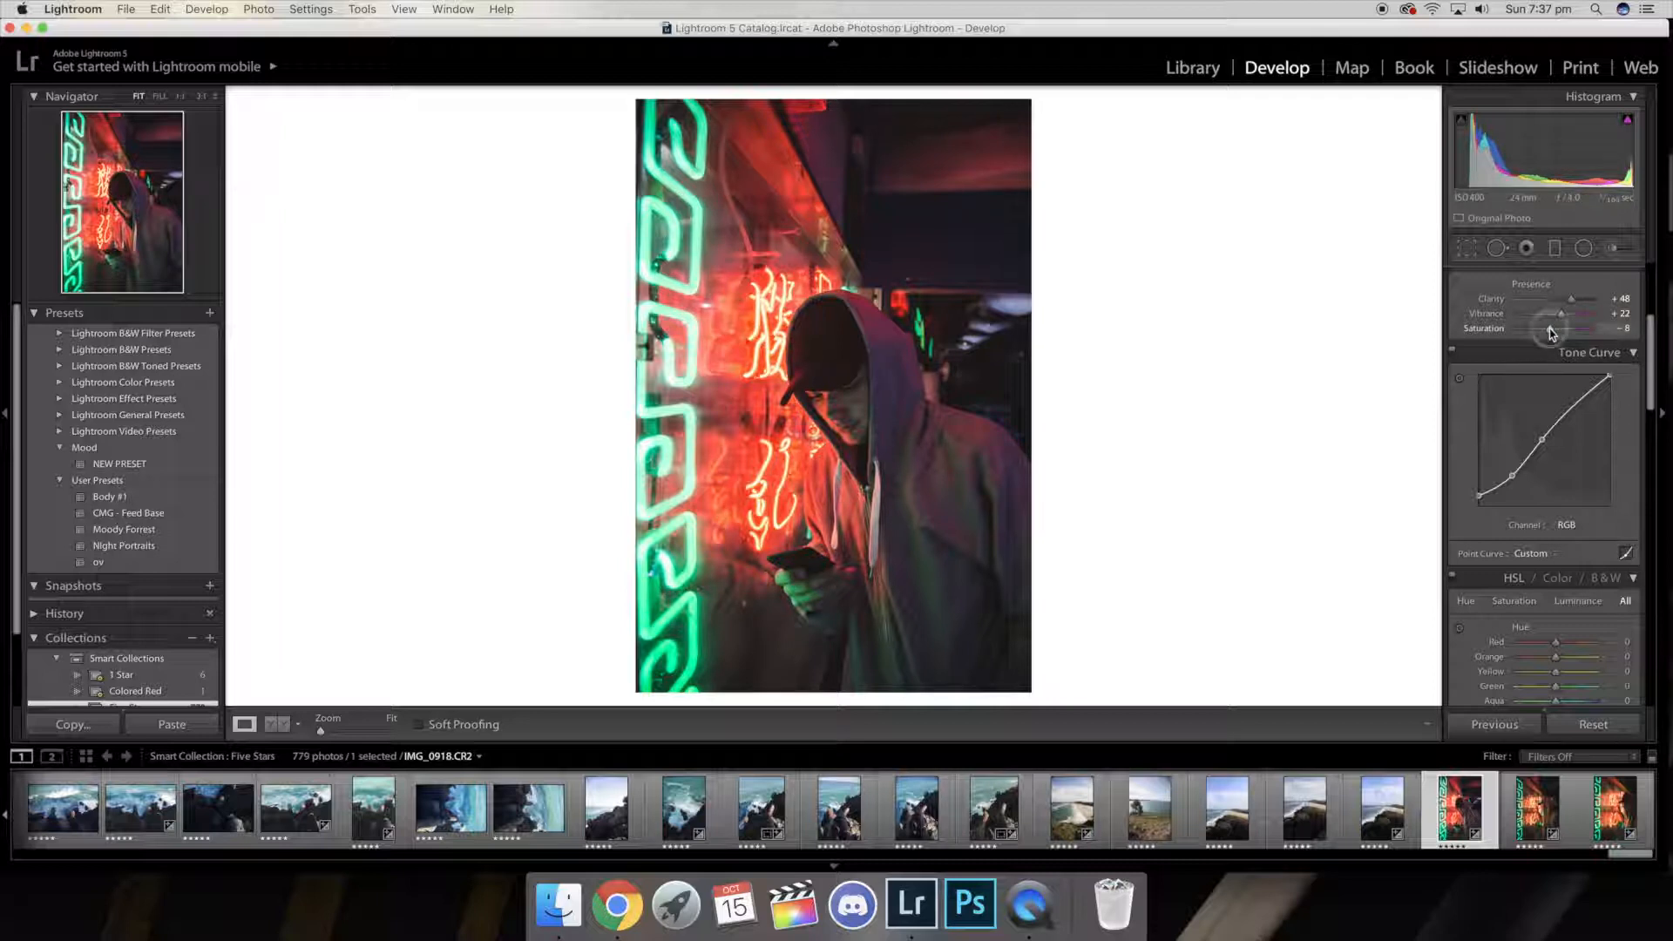
pyautogui.moveTo(1552, 328); pyautogui.dragTo(1549, 330)
# Step: Adjust the HSL hues to red +3, orange +18, yellow +46, green +14 and aqua +36, sampling the neon signs with the targeted adjustment tool
pyautogui.scroll(-5, 1552, 374)
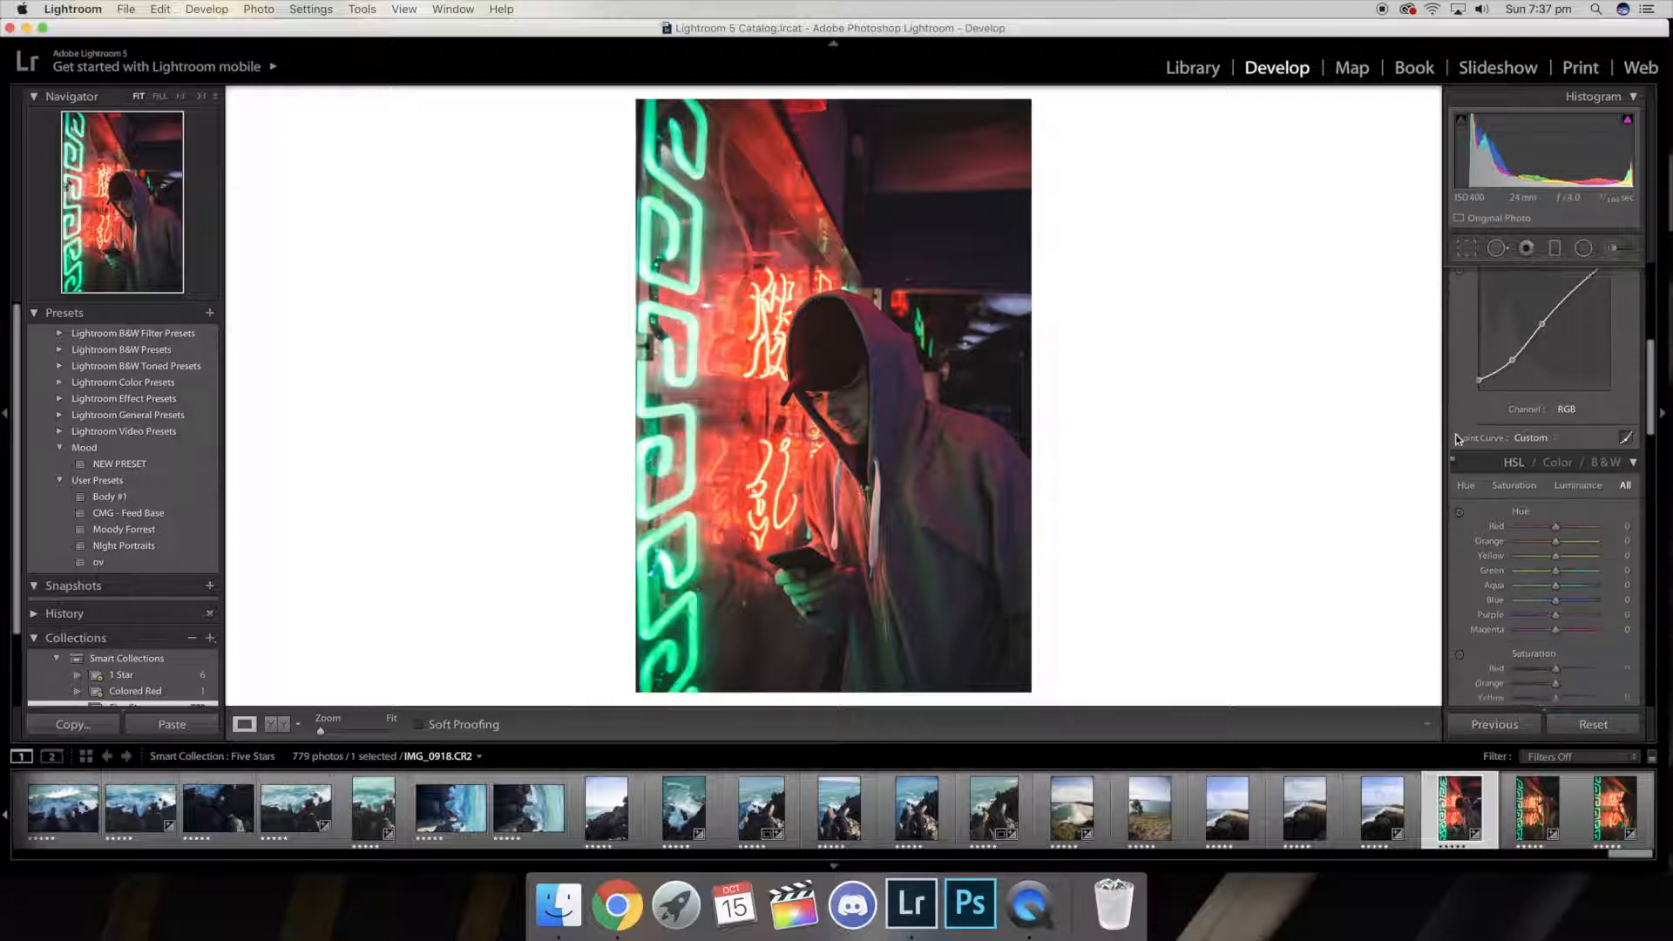
pyautogui.moveTo(1552, 415); pyautogui.dragTo(1556, 415)
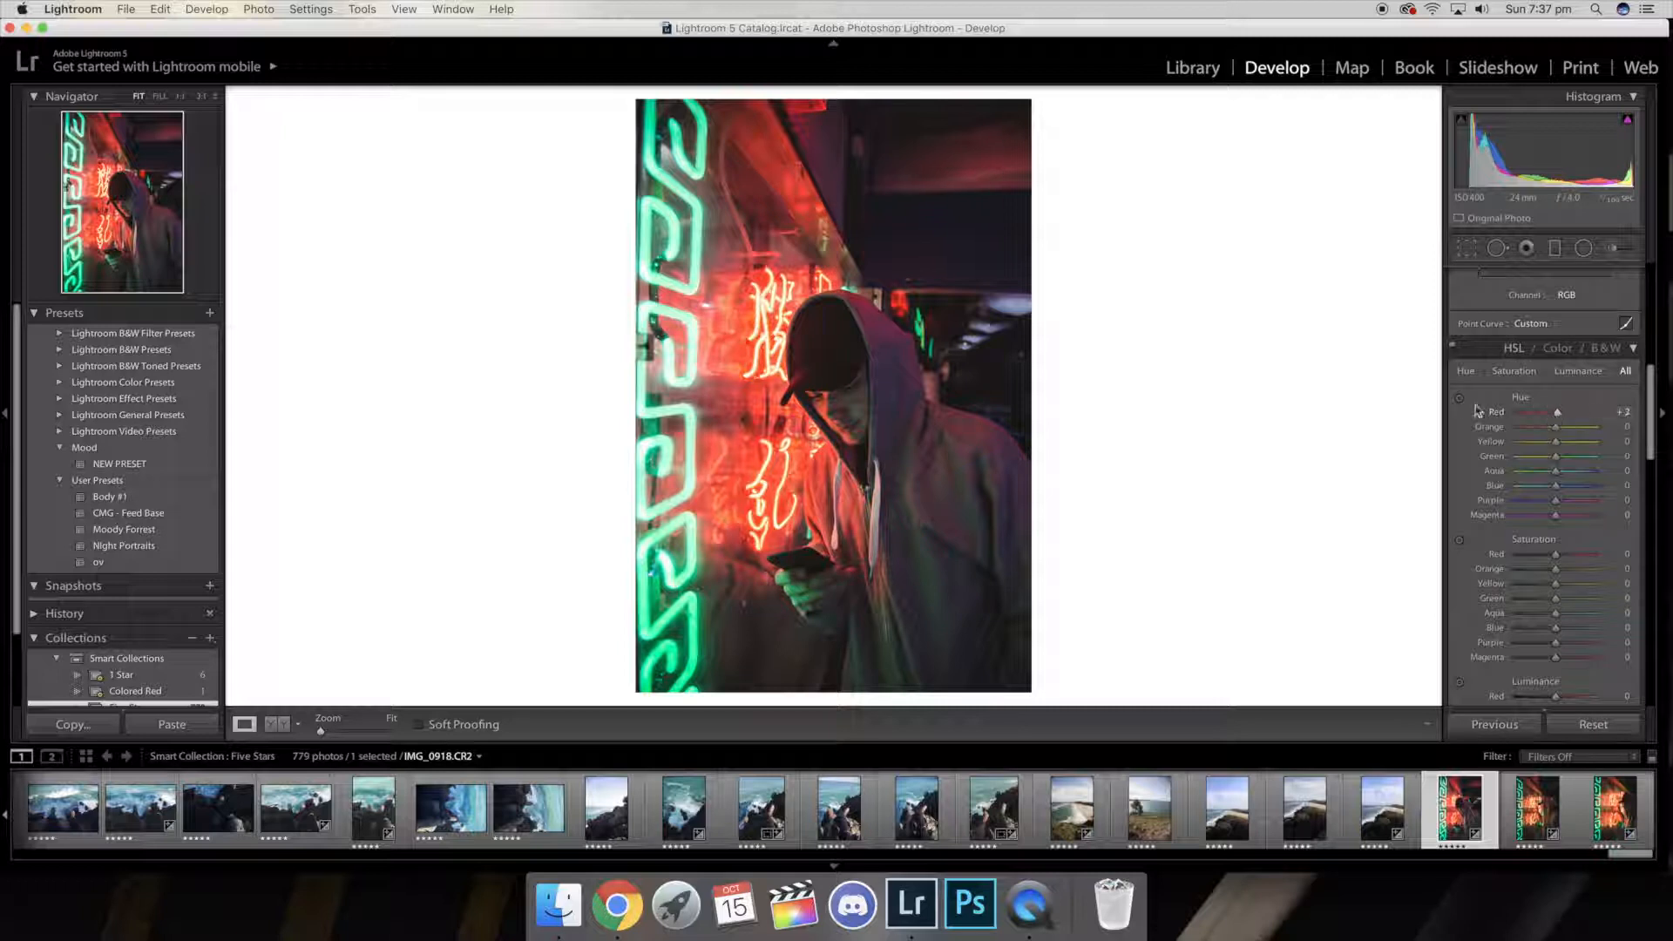
pyautogui.click(1460, 399)
pyautogui.moveTo(760, 344); pyautogui.dragTo(743, 300)
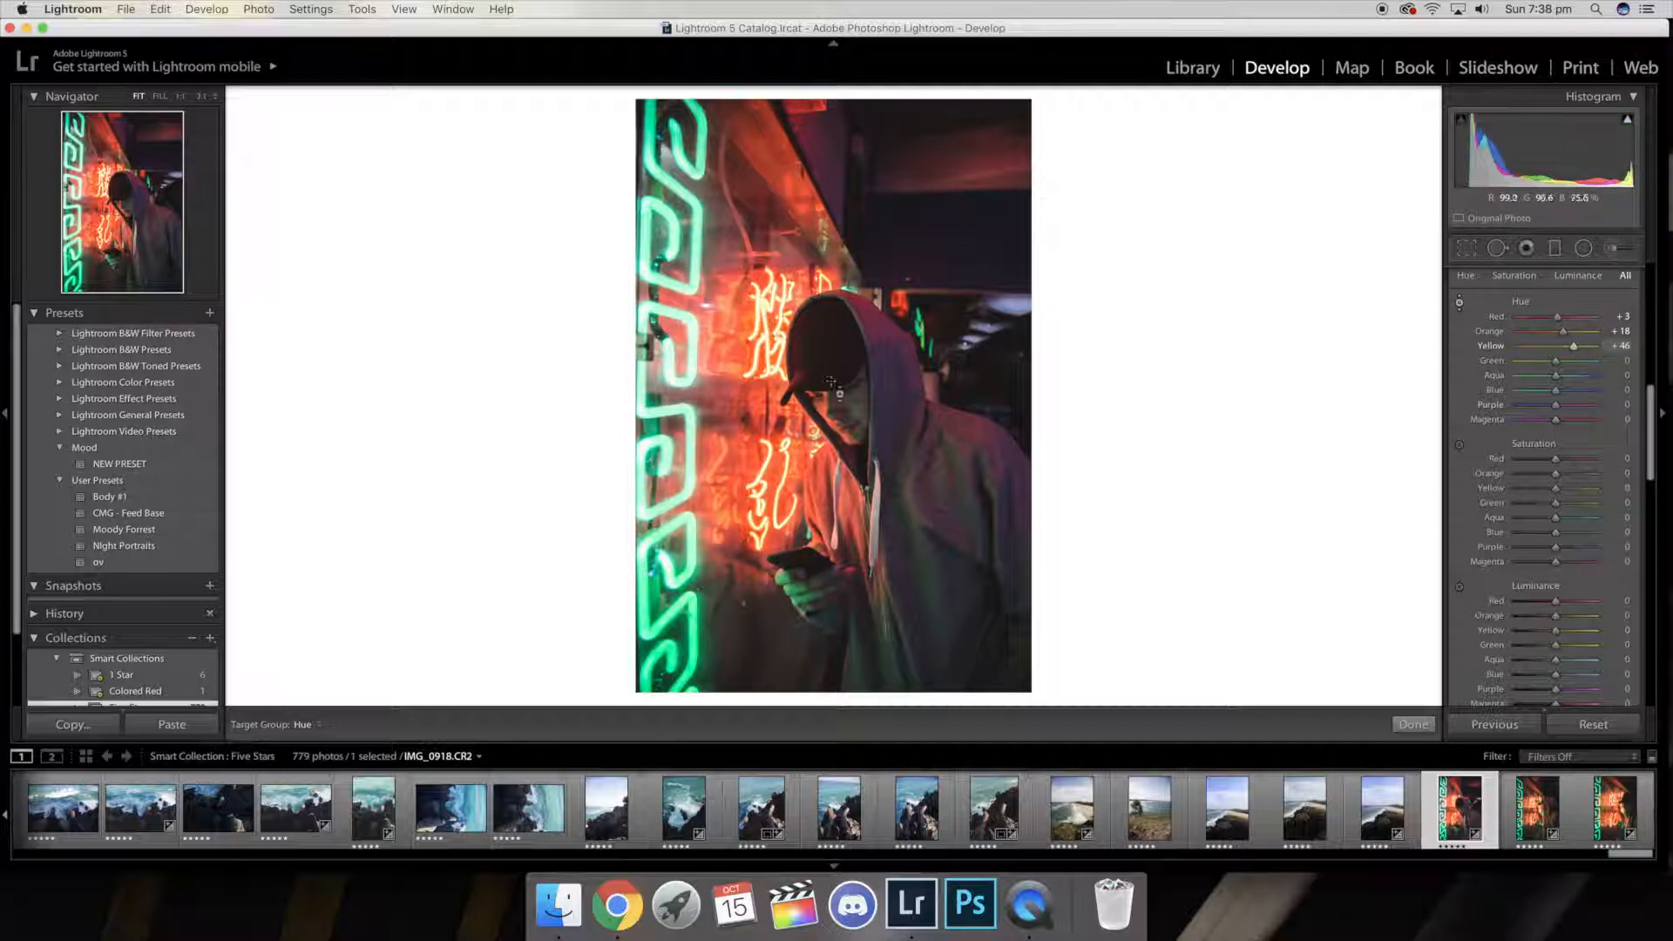
pyautogui.moveTo(669, 253); pyautogui.dragTo(670, 209)
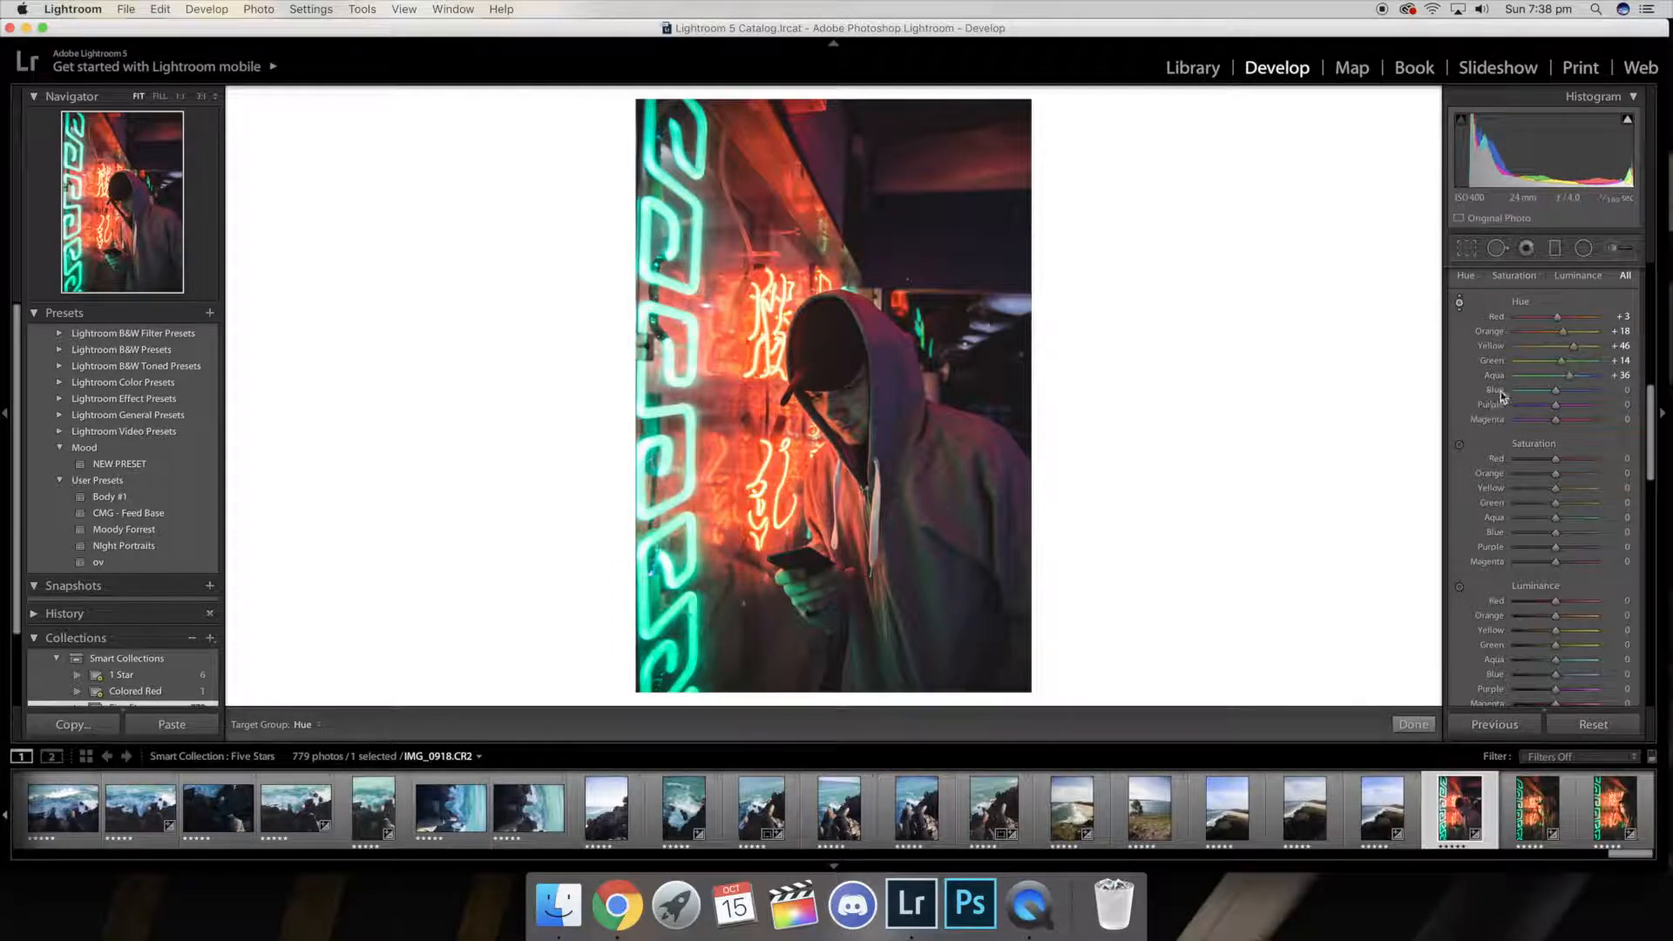
# Step: Lower the HSL saturation of orange to −6 and yellow to −19 by sampling the orange neon lettering
pyautogui.scroll(-2, 1481, 403)
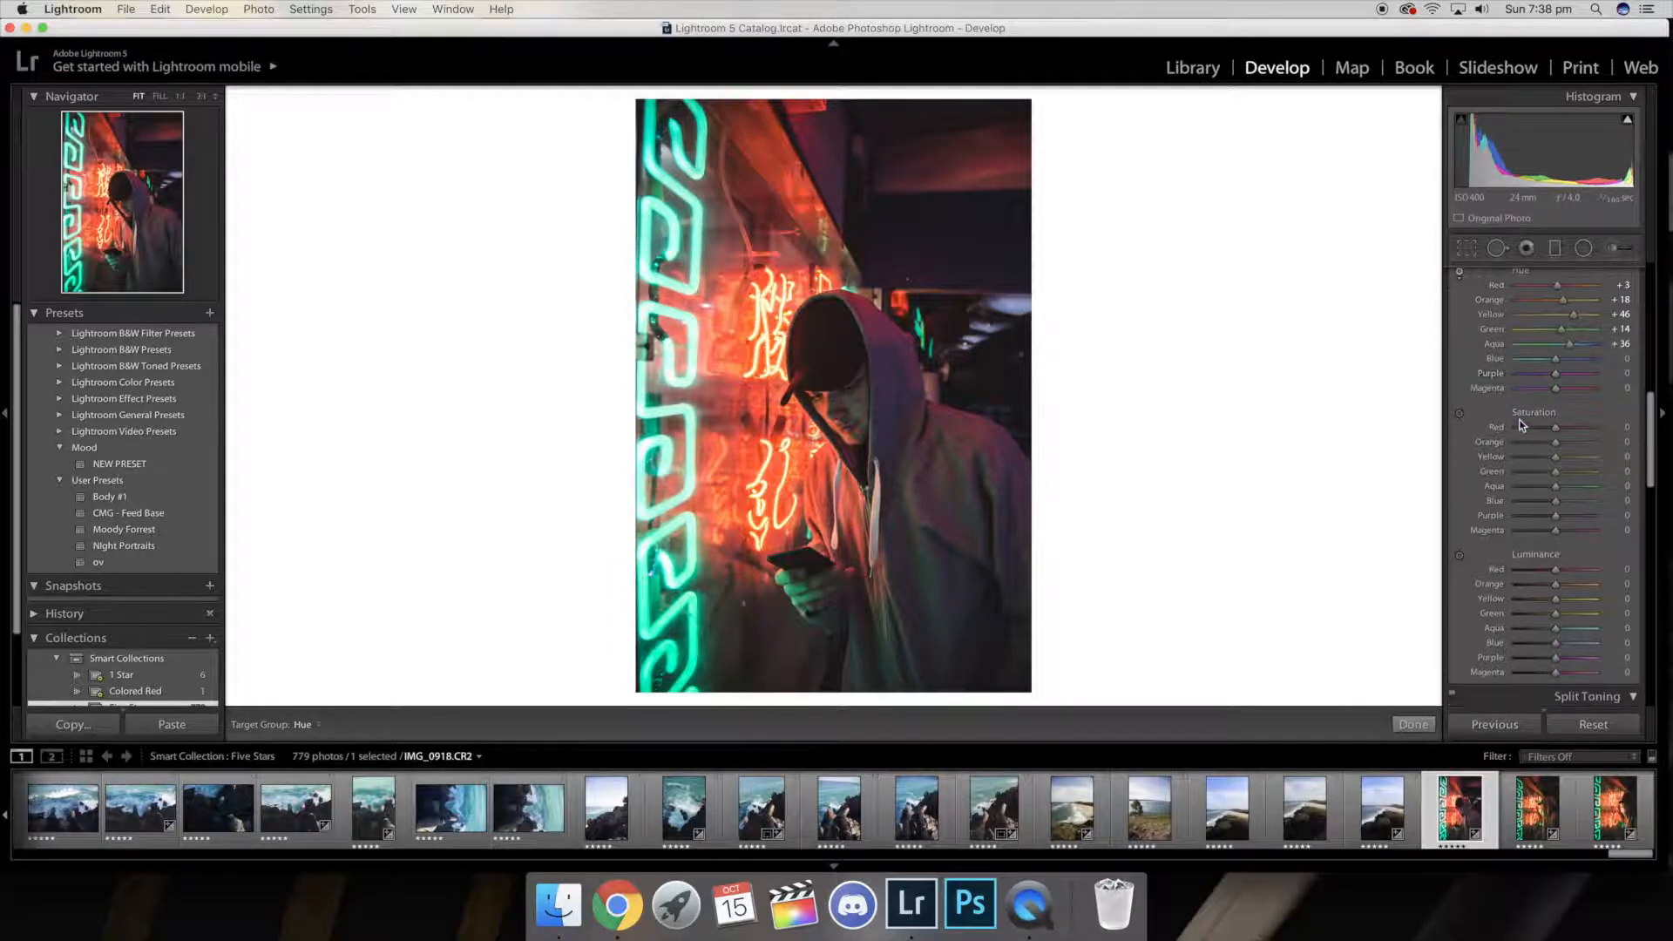
pyautogui.click(1459, 406)
pyautogui.moveTo(756, 334); pyautogui.dragTo(756, 366)
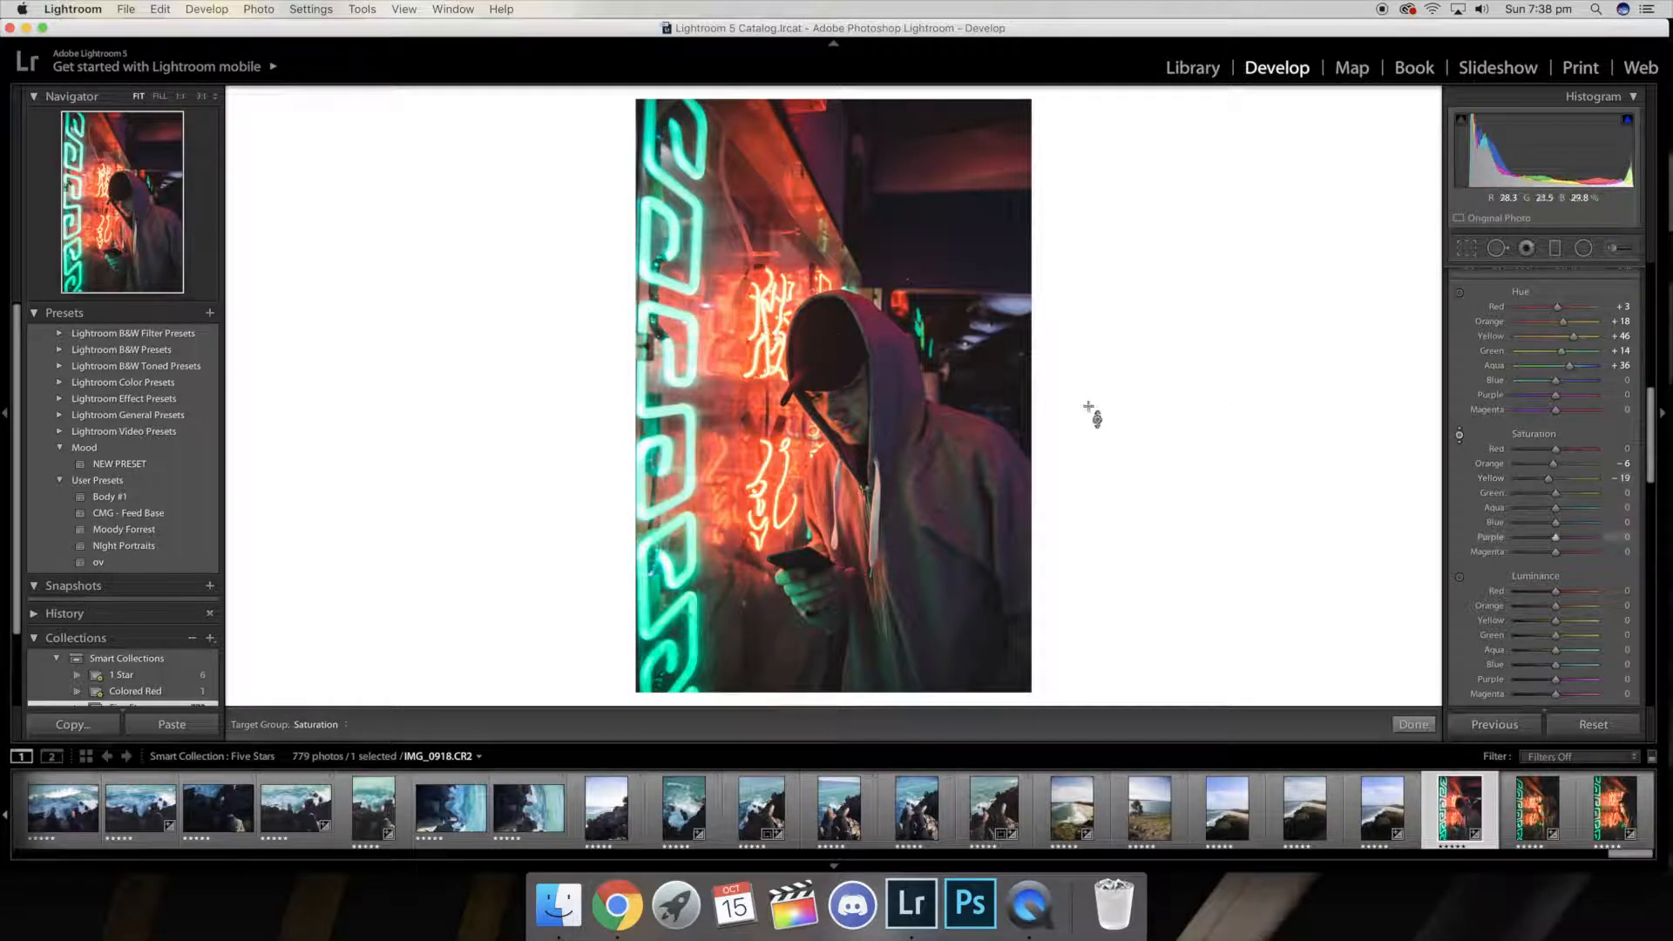
# Step: Set the HSL luminance to red −8 and orange +28, and compare the result with the before view
pyautogui.moveTo(1559, 594)
pyautogui.mouseDown()
pyautogui.moveTo(1569, 609)
pyautogui.moveTo(1552, 595)
pyautogui.mouseUp()
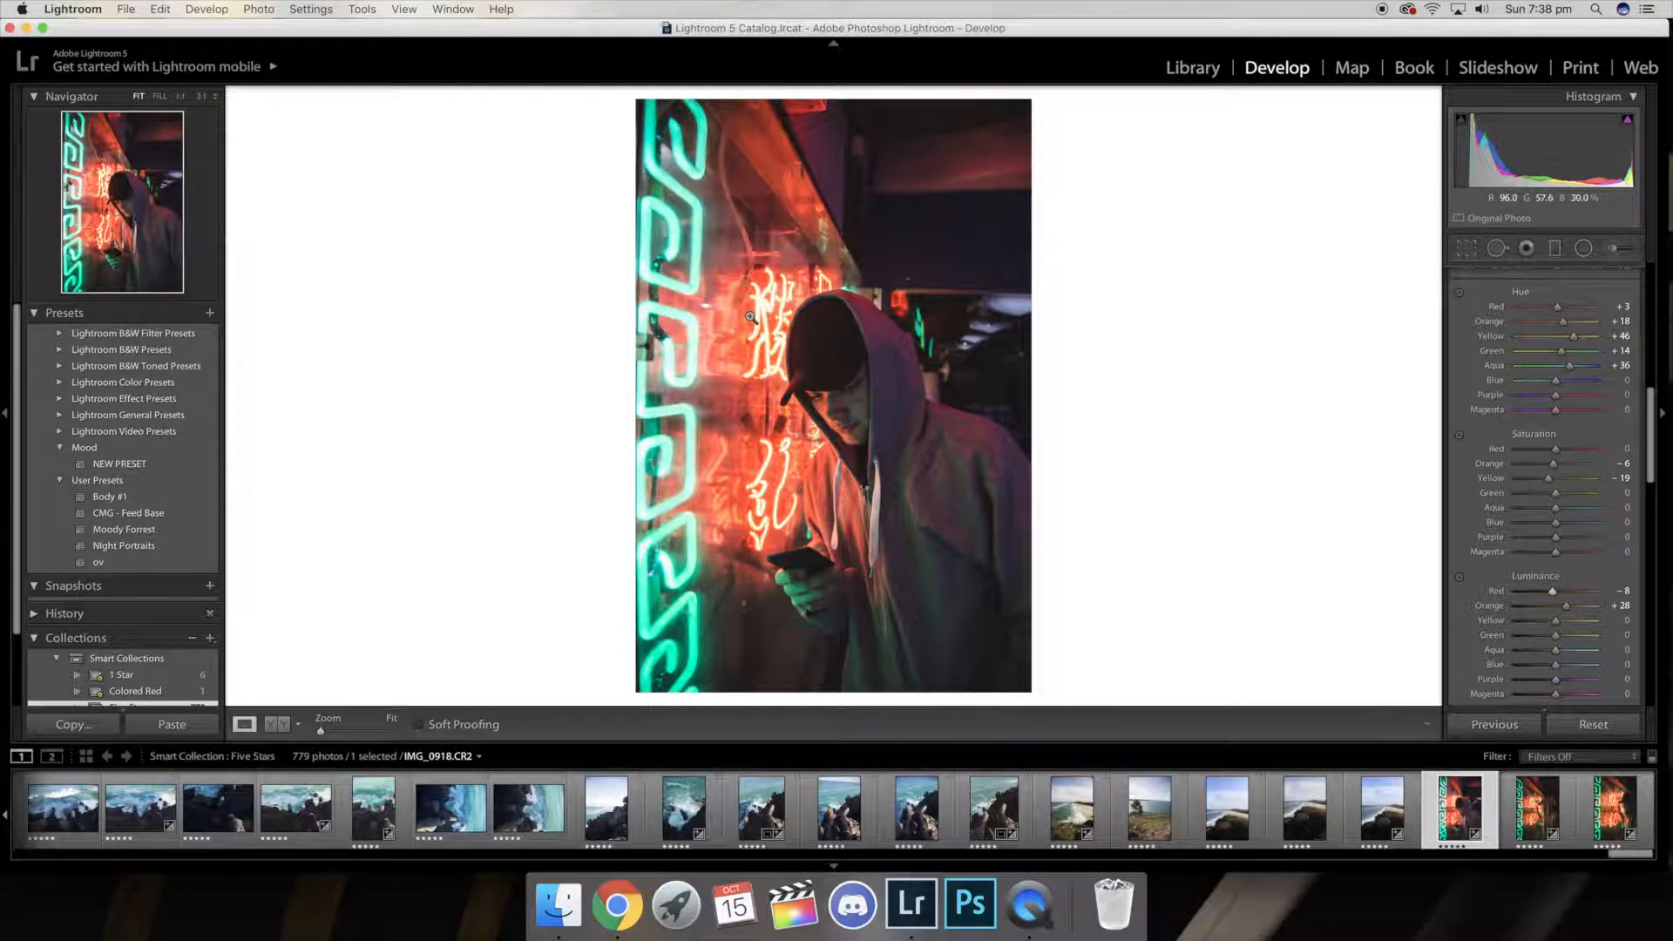
pyautogui.press('\\')
pyautogui.press('\\')
pyautogui.press('\\')
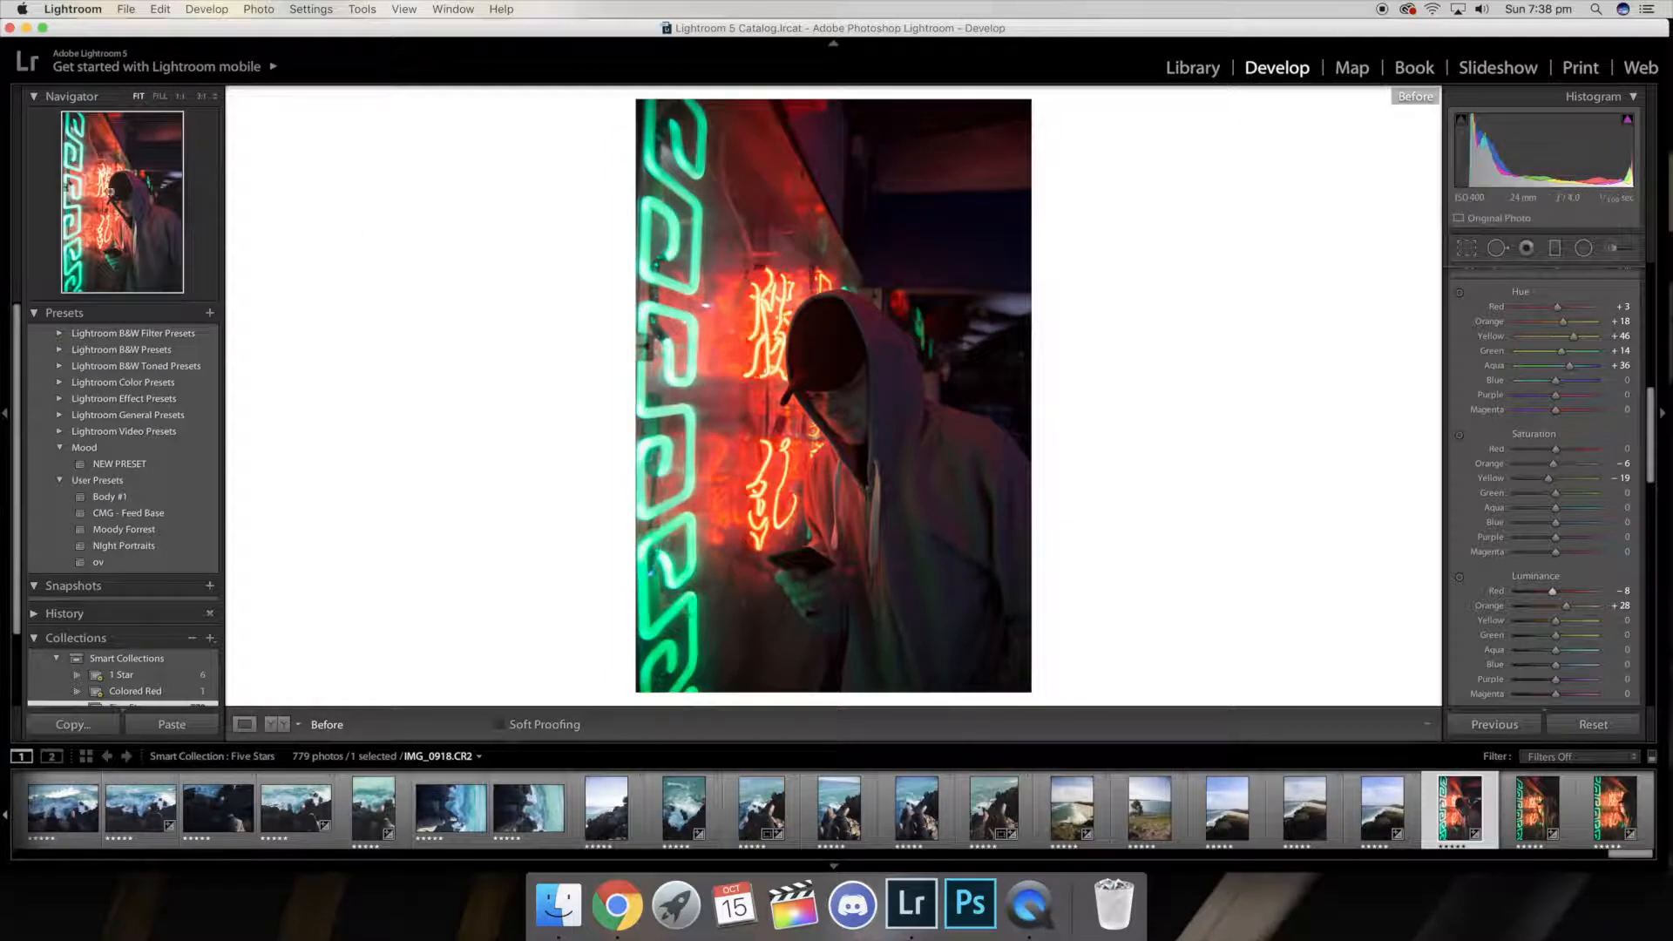
# Step: Inspect the red neon lettering beside the hooded head at 1:1 against the before view, and return to the fitted view
pyautogui.click(760, 298)
pyautogui.press('\\')
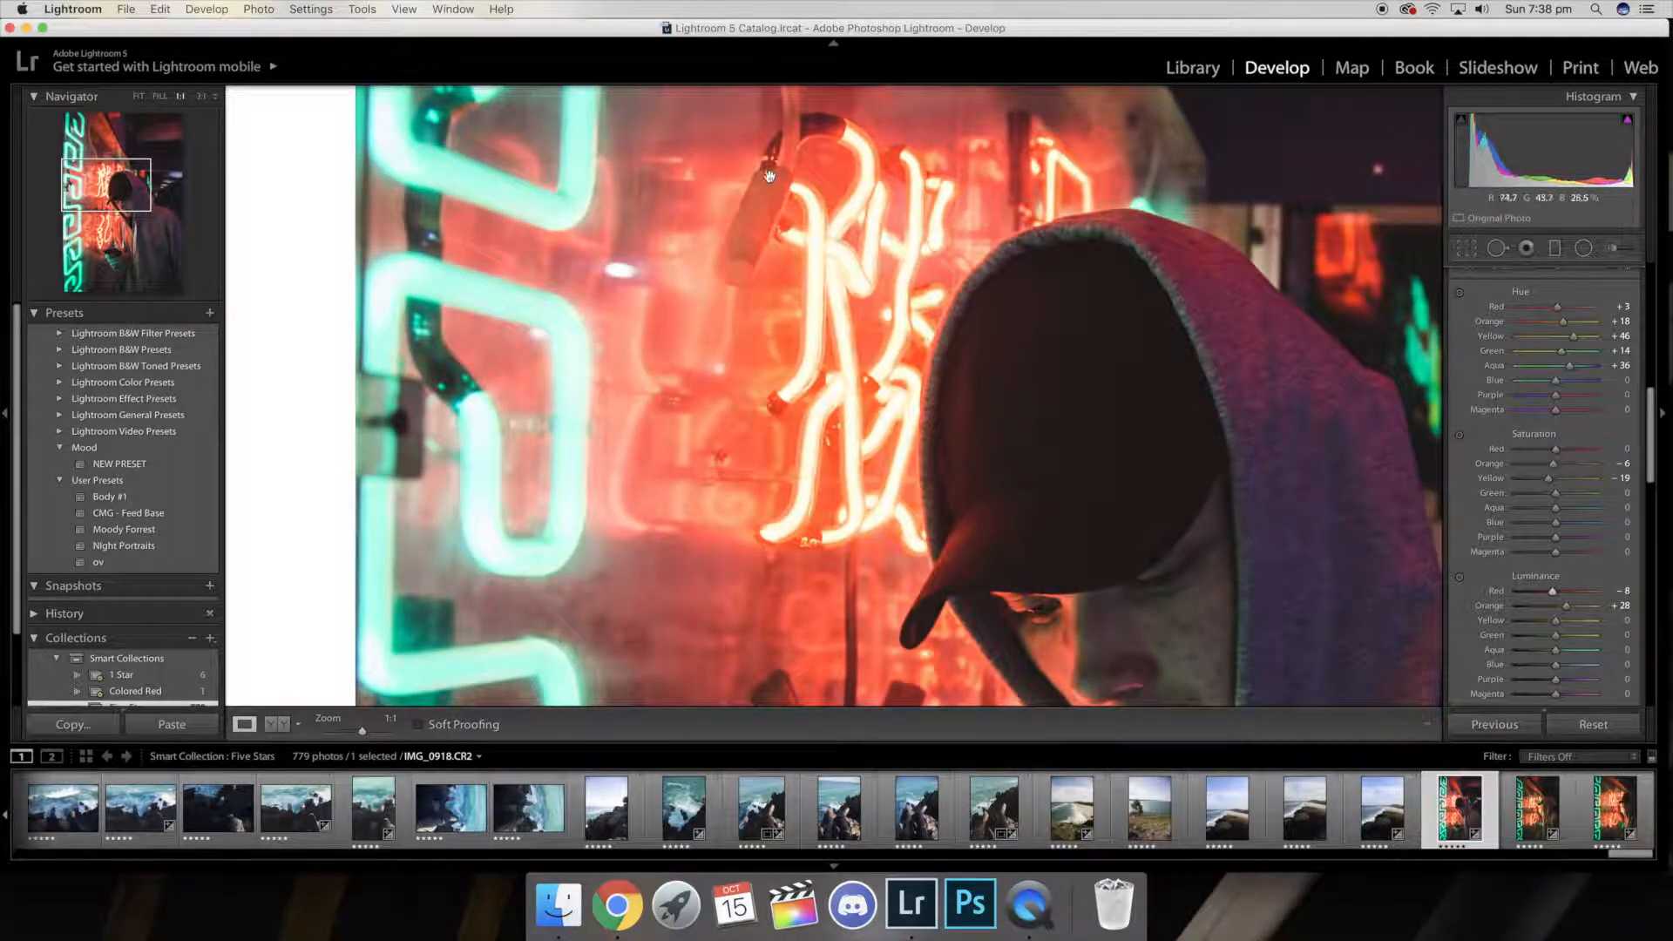
pyautogui.press('\\')
pyautogui.click(138, 96)
# Step: Set the HSL saturation to red +5 and orange −26, and the luminance to green +26 and aqua −23
pyautogui.scroll(-3, 1546, 331)
pyautogui.moveTo(1555, 318); pyautogui.dragTo(1547, 340)
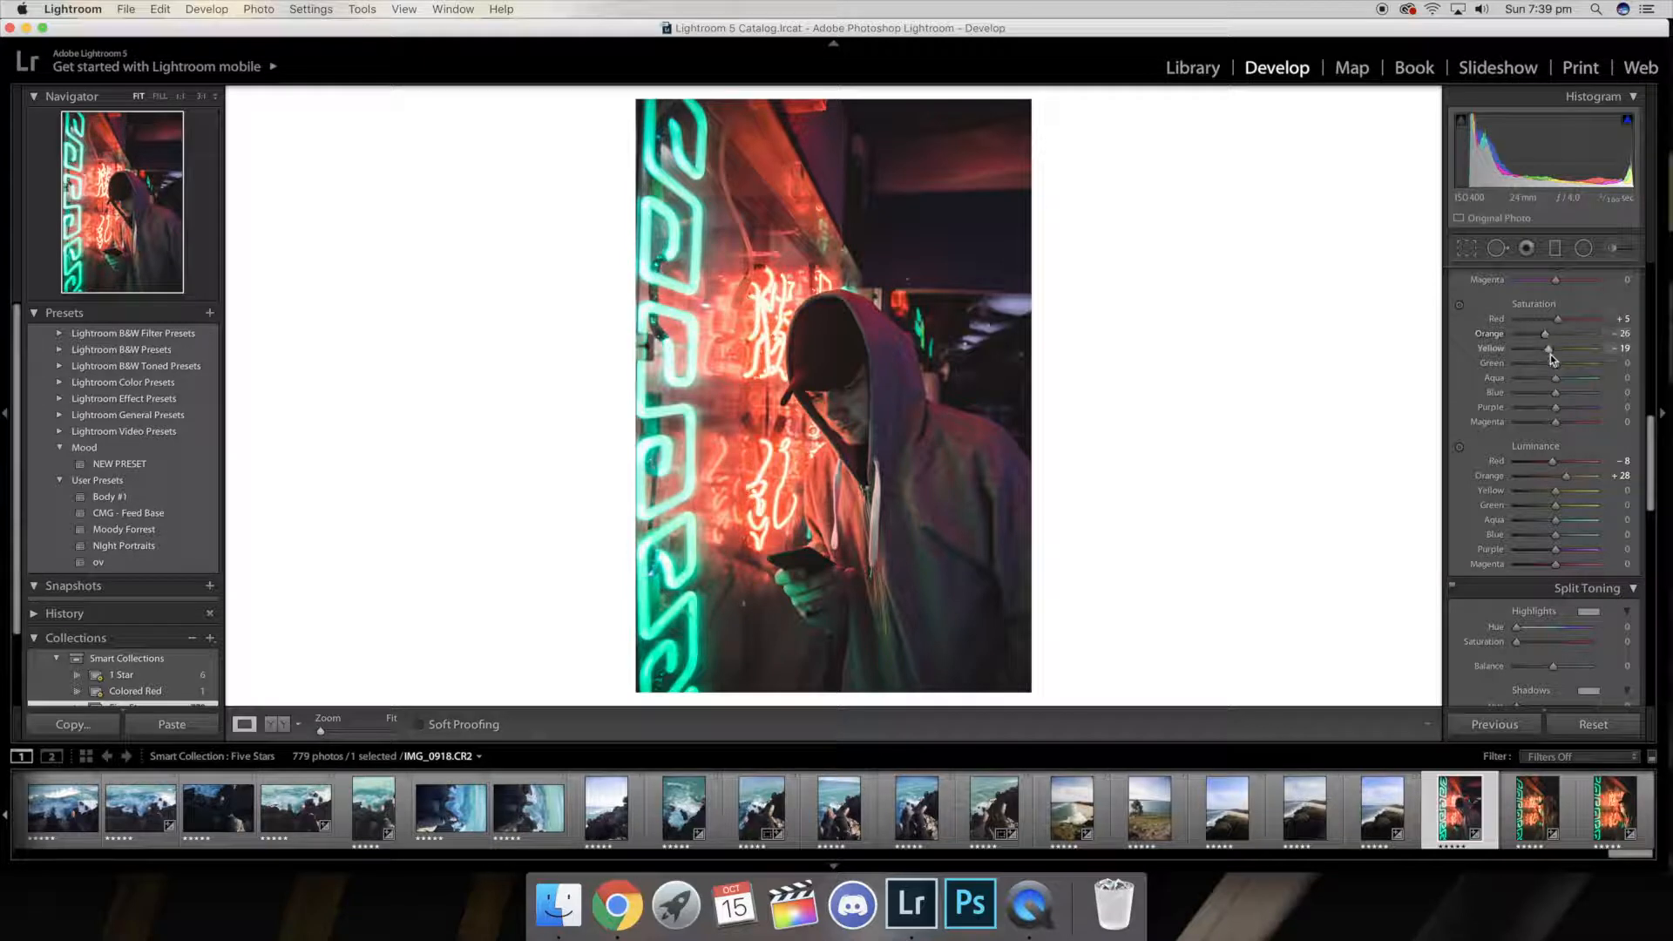
pyautogui.scroll(-1, 1564, 499)
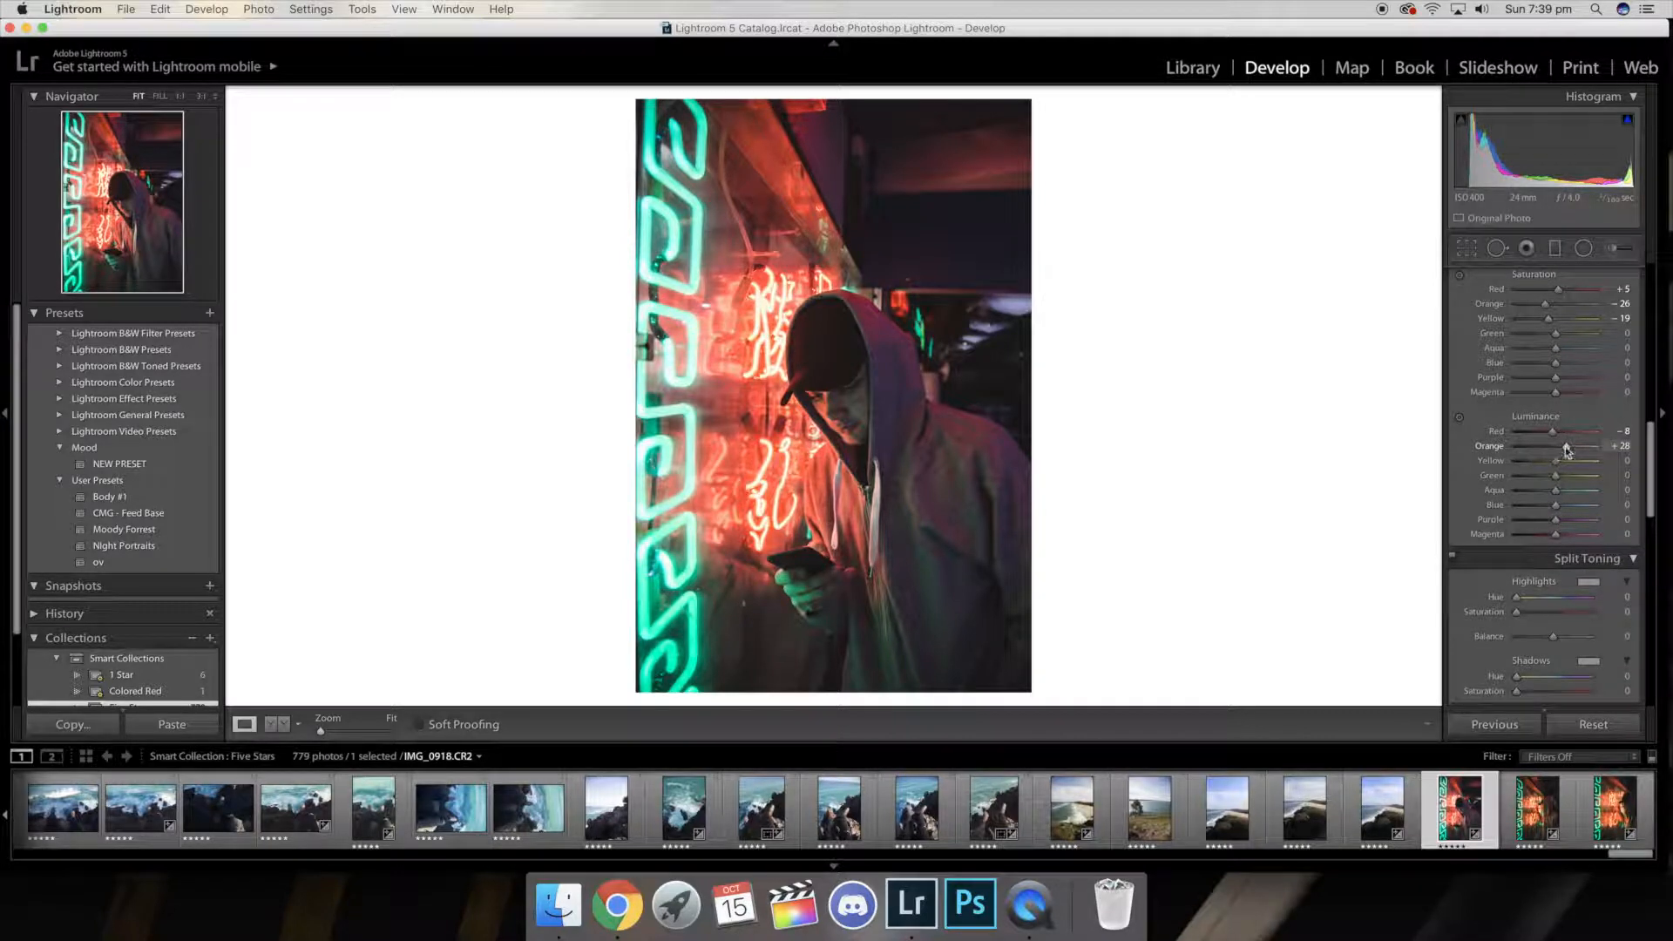
pyautogui.moveTo(1566, 490)
pyautogui.mouseDown()
pyautogui.moveTo(1542, 493)
pyautogui.moveTo(1575, 477)
pyautogui.moveTo(1549, 494)
pyautogui.mouseUp()
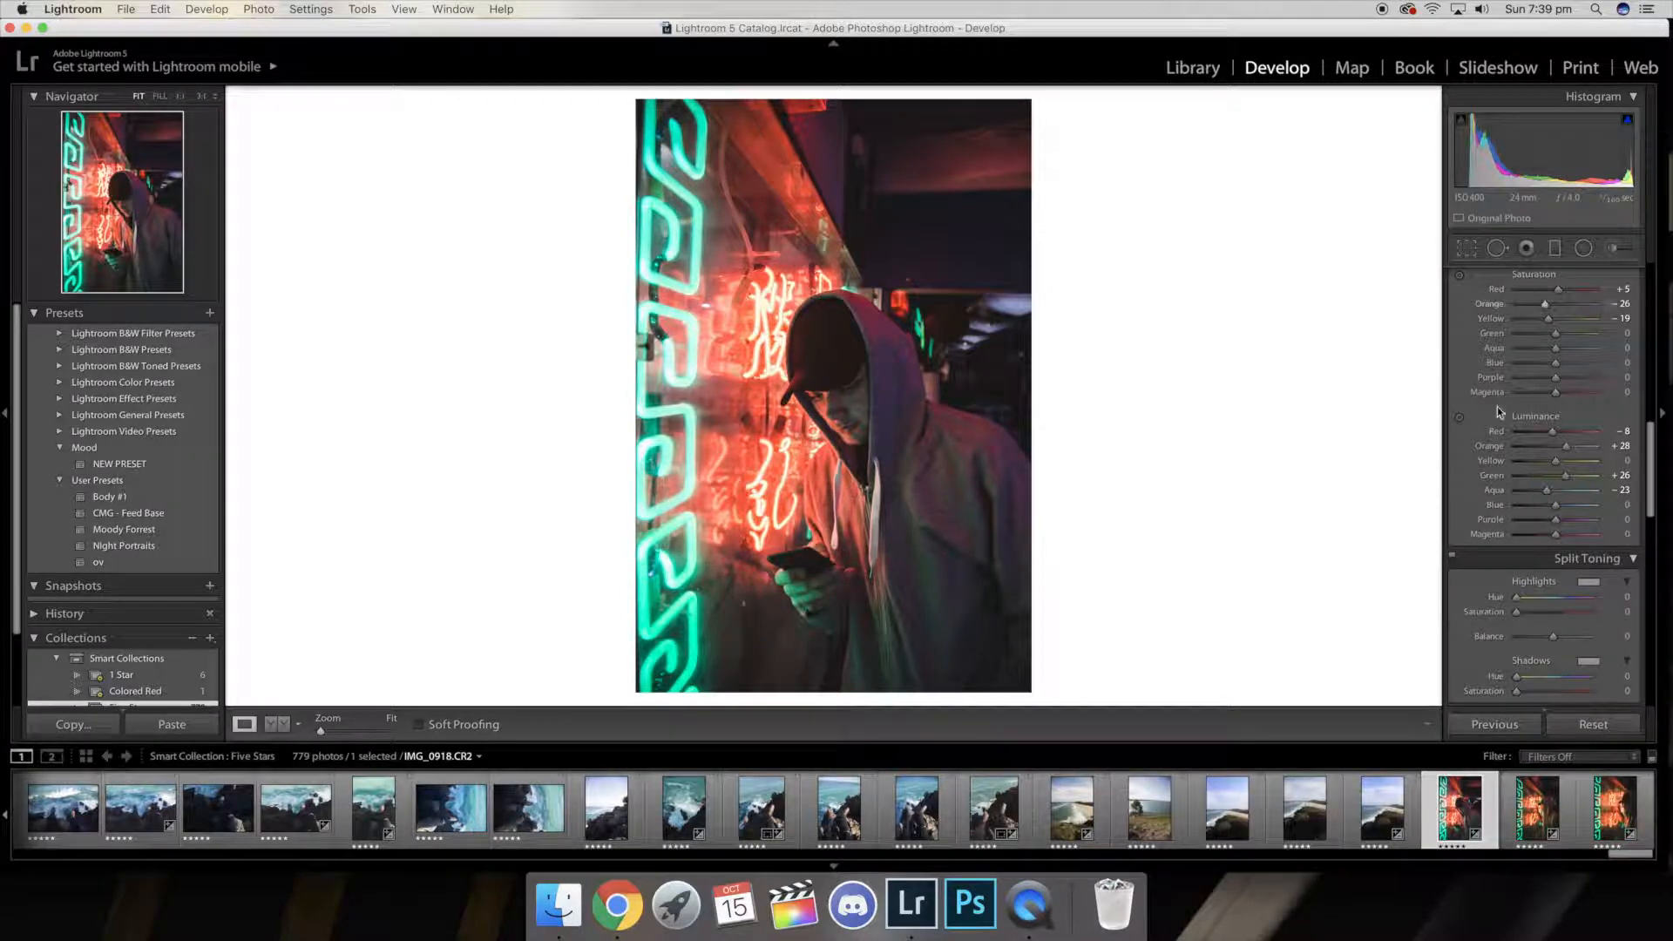
# Step: Darken the background behind the hooded figure to near black with a size 6.0 adjustment brush mask and lowered exposure
pyautogui.scroll(6, 1559, 366)
pyautogui.click(1608, 249)
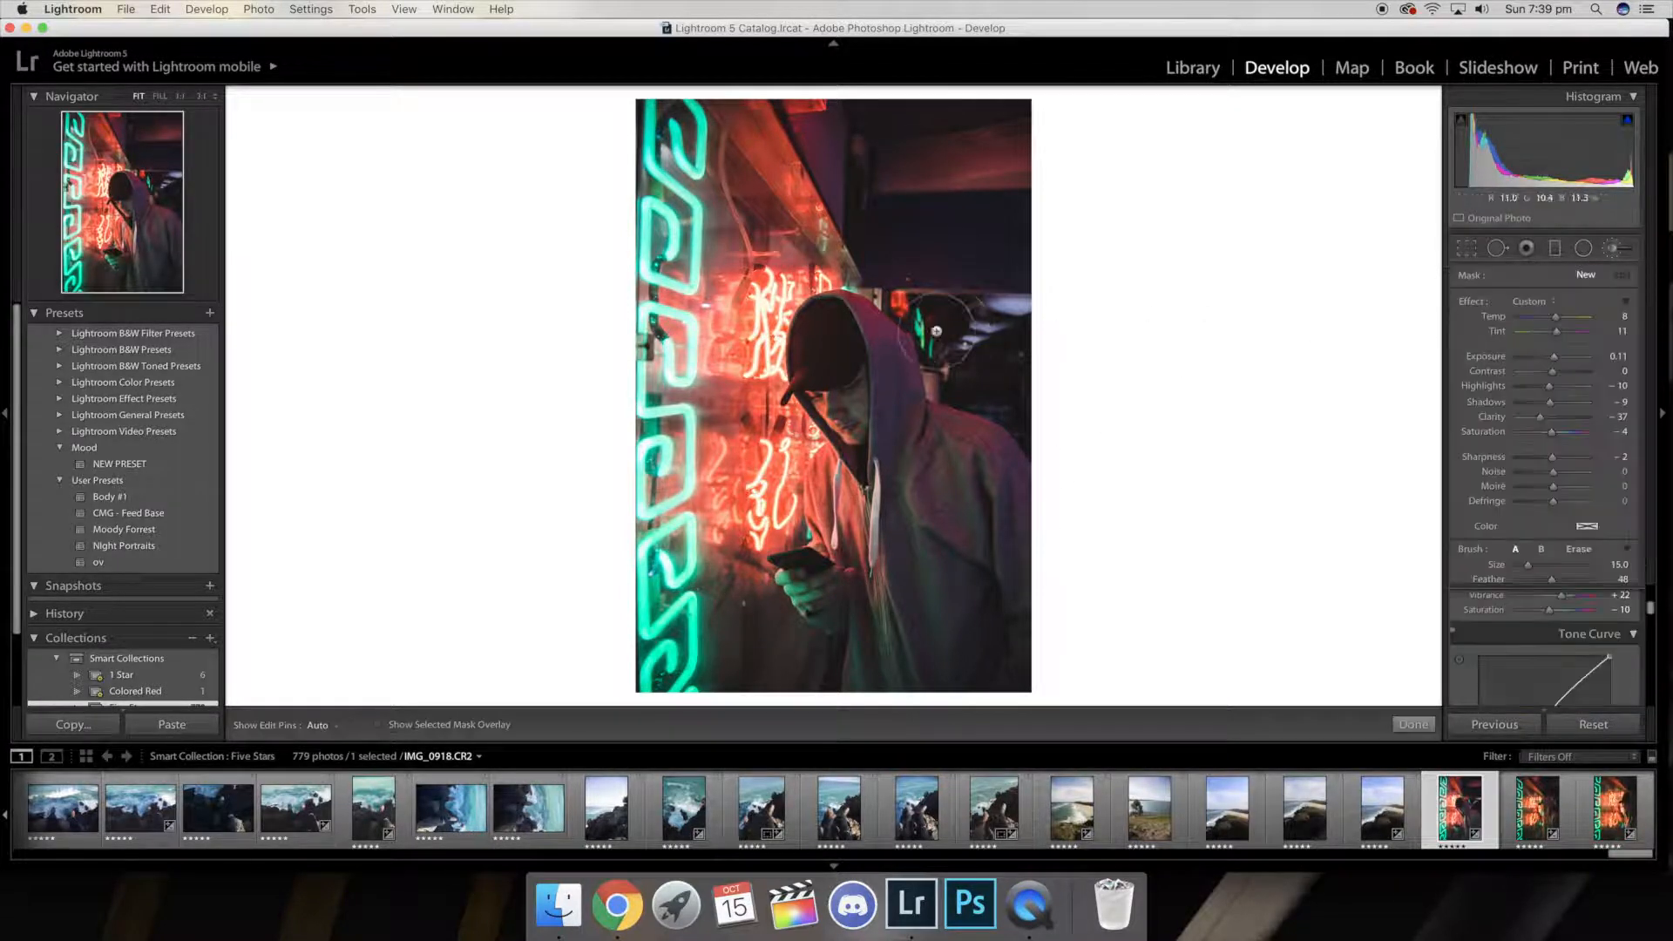
pyautogui.scroll(-5, 959, 311)
pyautogui.click(967, 316)
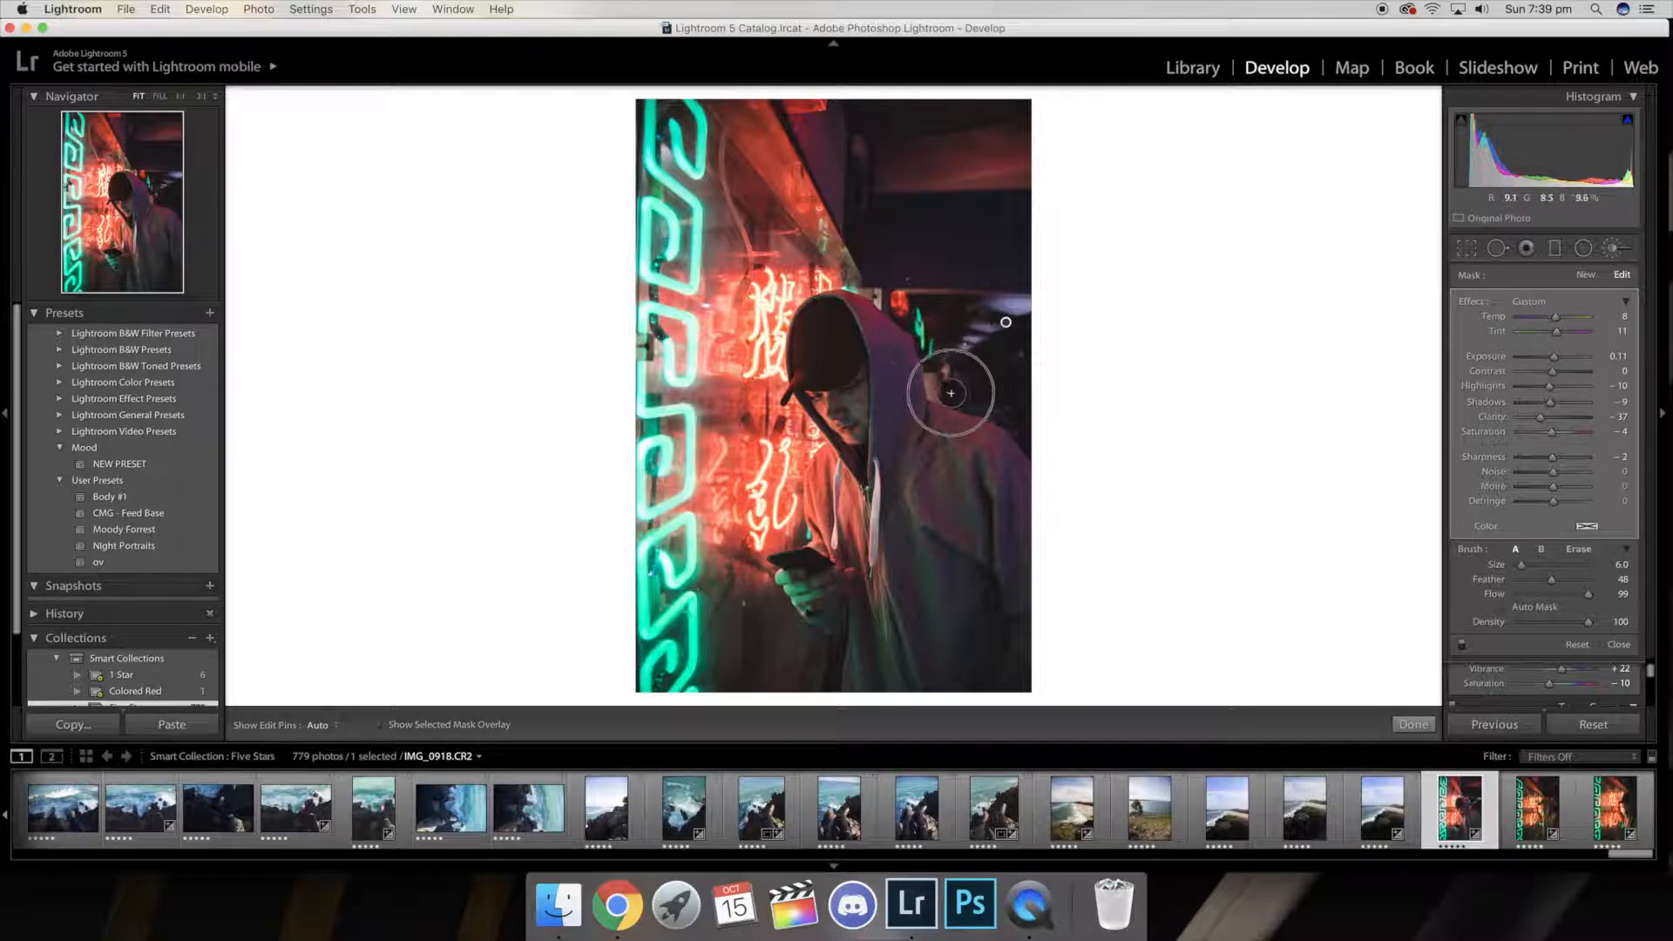
pyautogui.moveTo(1506, 359); pyautogui.dragTo(1464, 359)
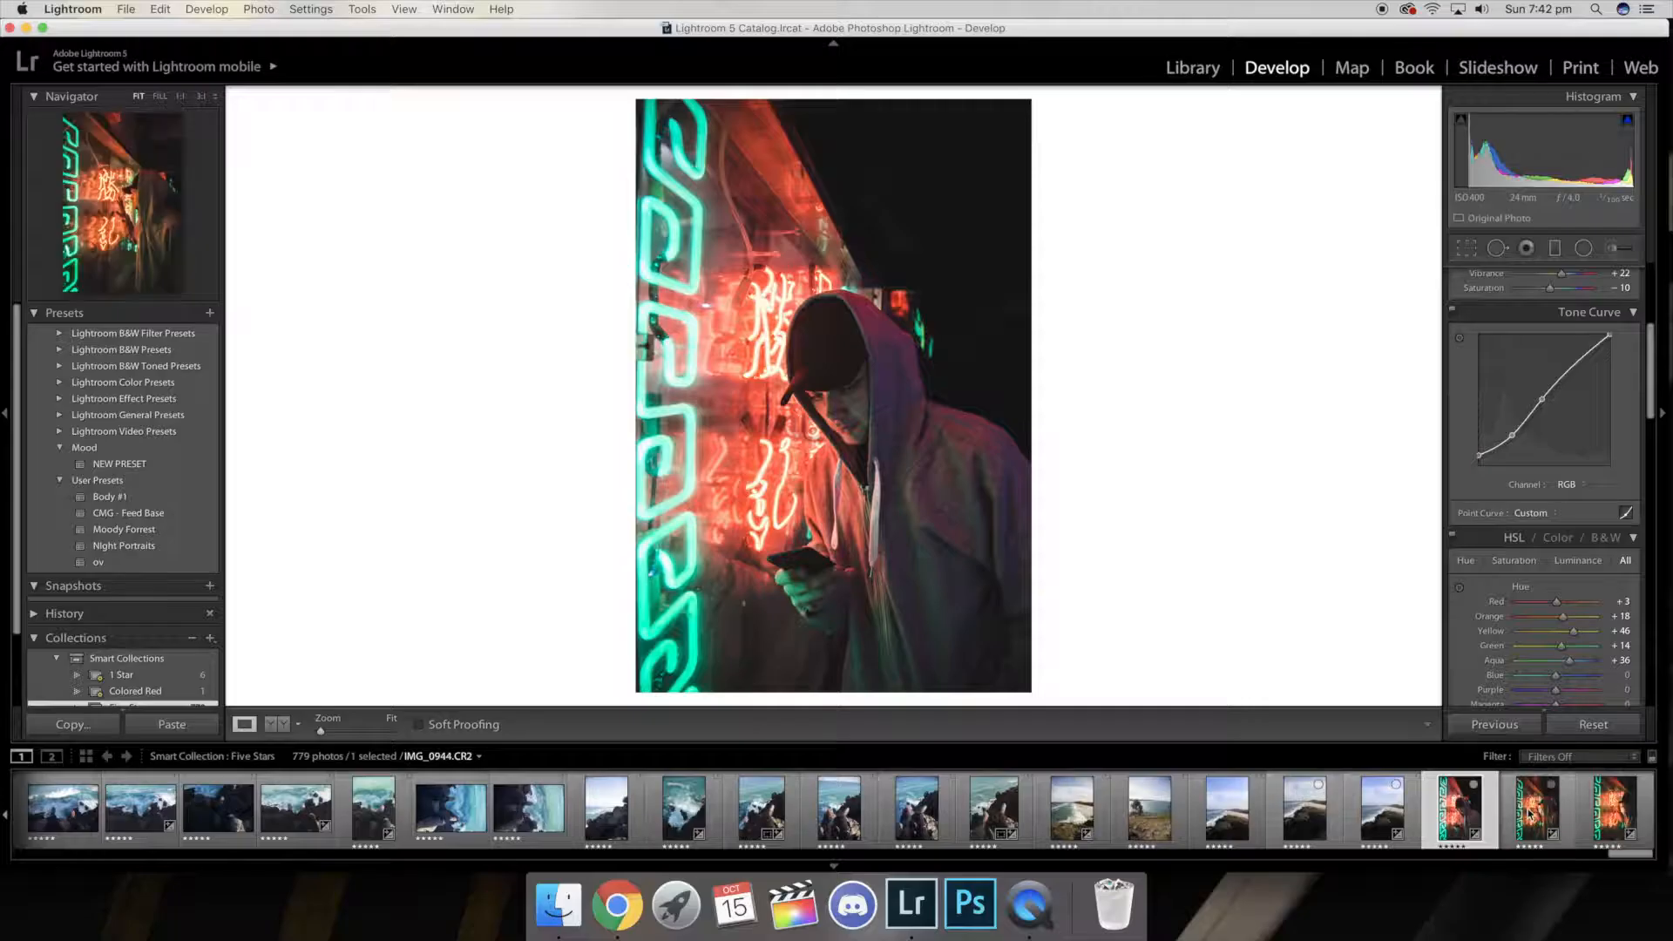
# Step: Review the photo's Basic, Tone Curve and HSL settings and compare the edited portrait with its before view
pyautogui.press('Right')
pyautogui.press('Left')
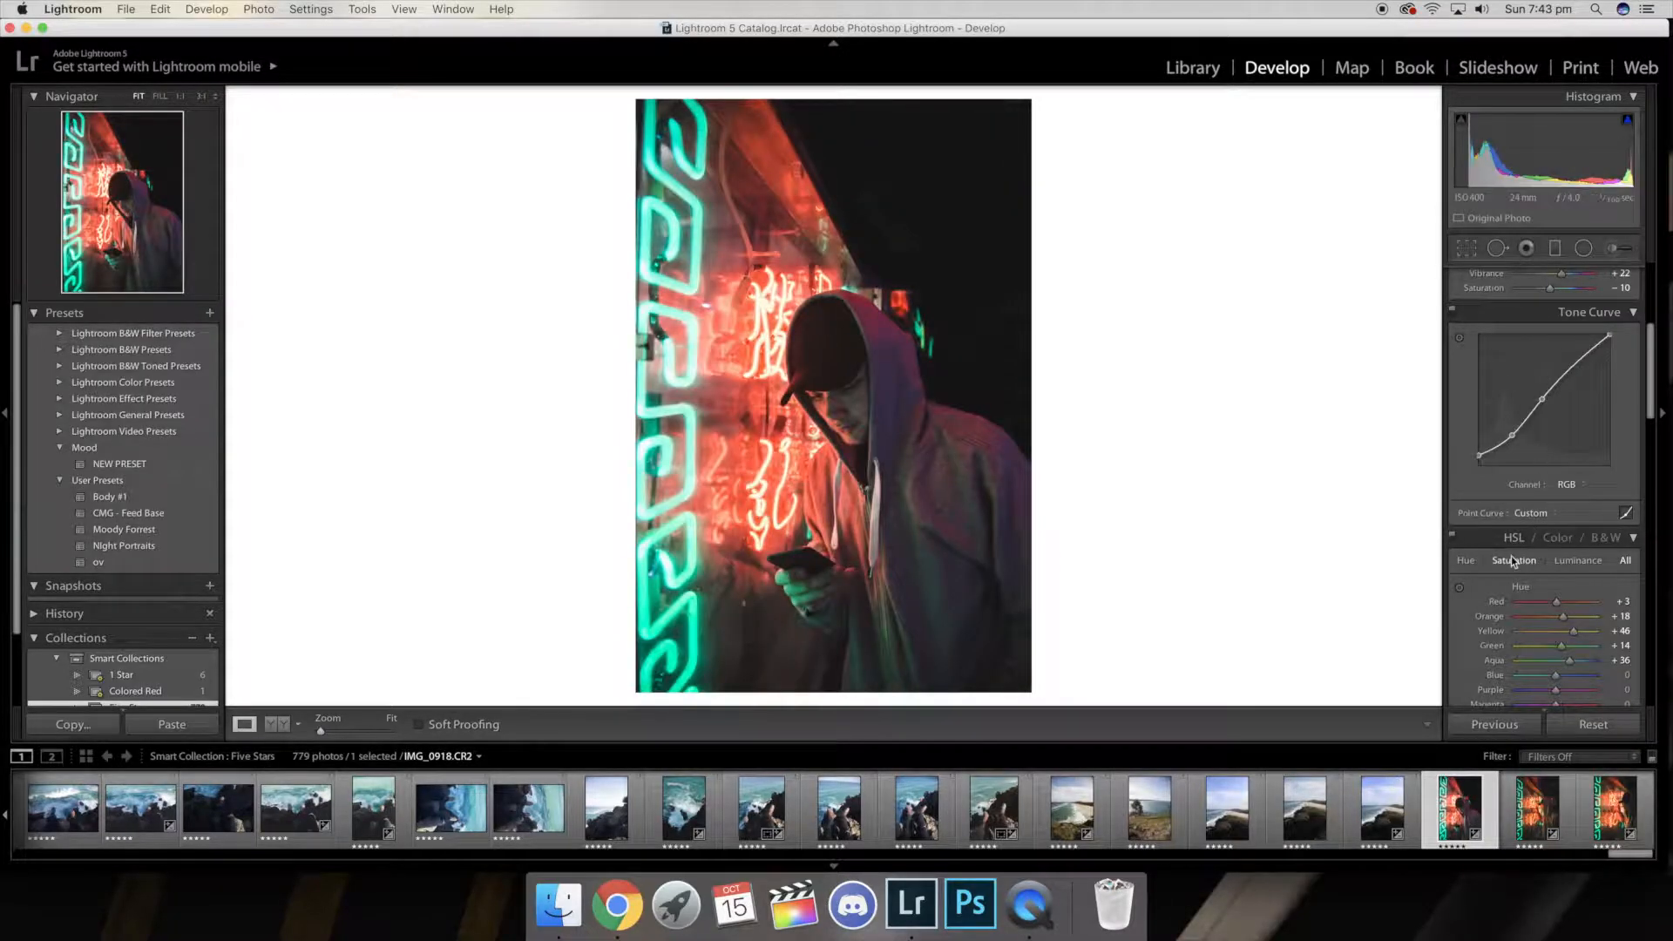
pyautogui.scroll(5, 1511, 555)
pyautogui.scroll(-4, 1509, 554)
pyautogui.scroll(-6, 1511, 562)
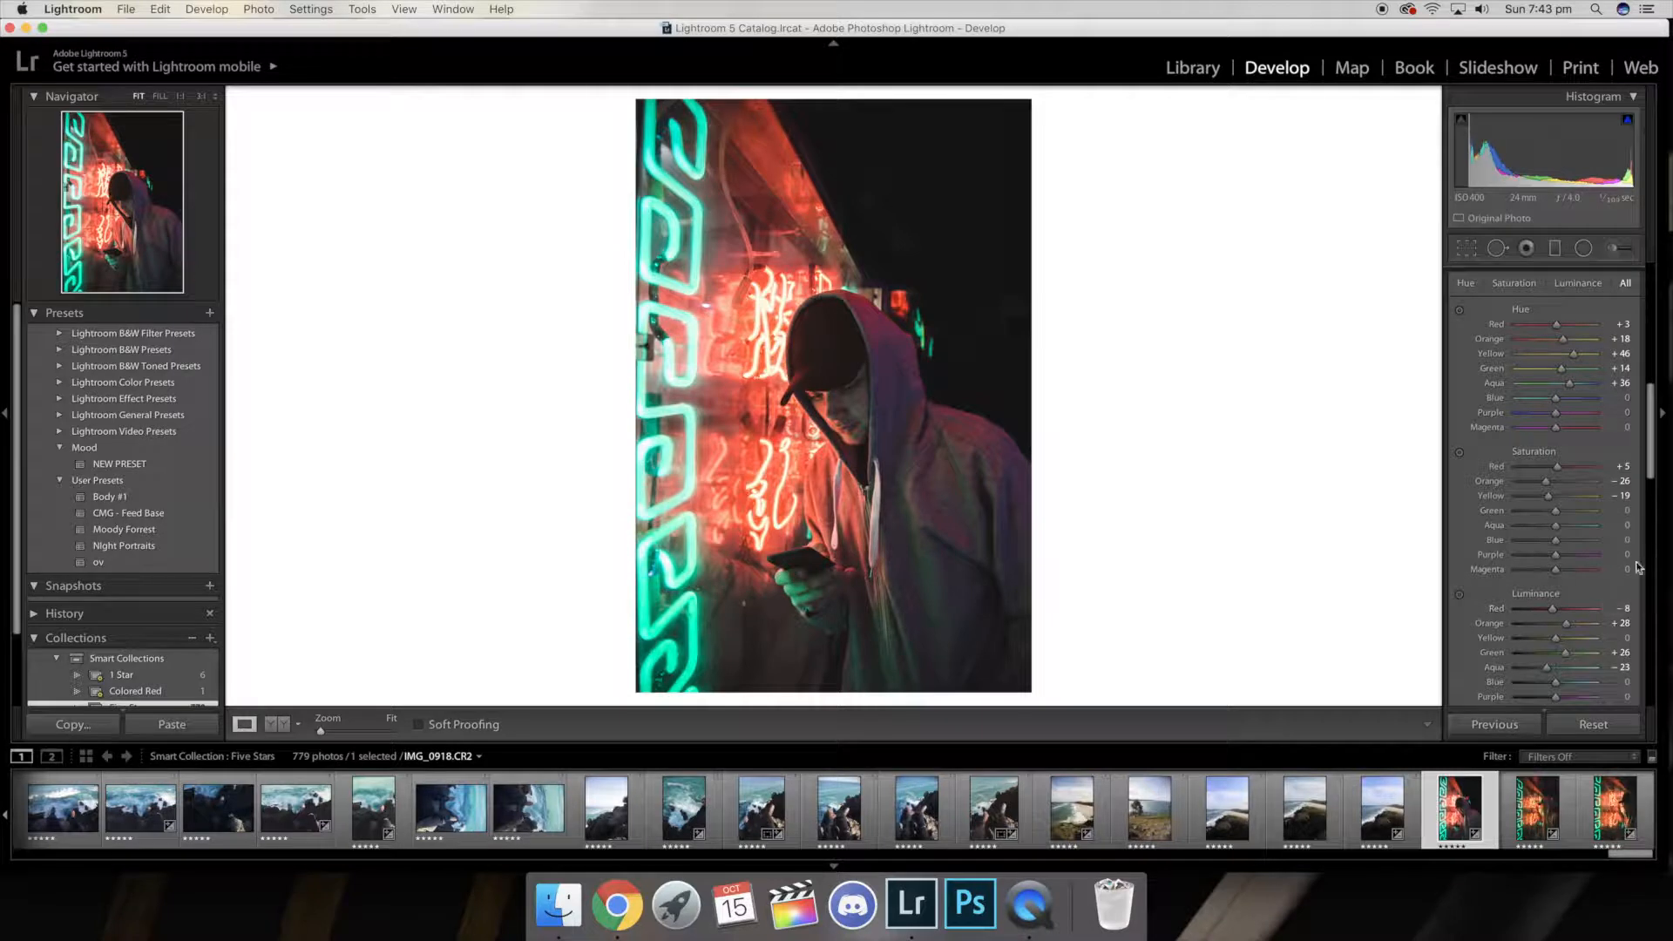
pyautogui.scroll(4, 1563, 510)
pyautogui.scroll(5, 1564, 510)
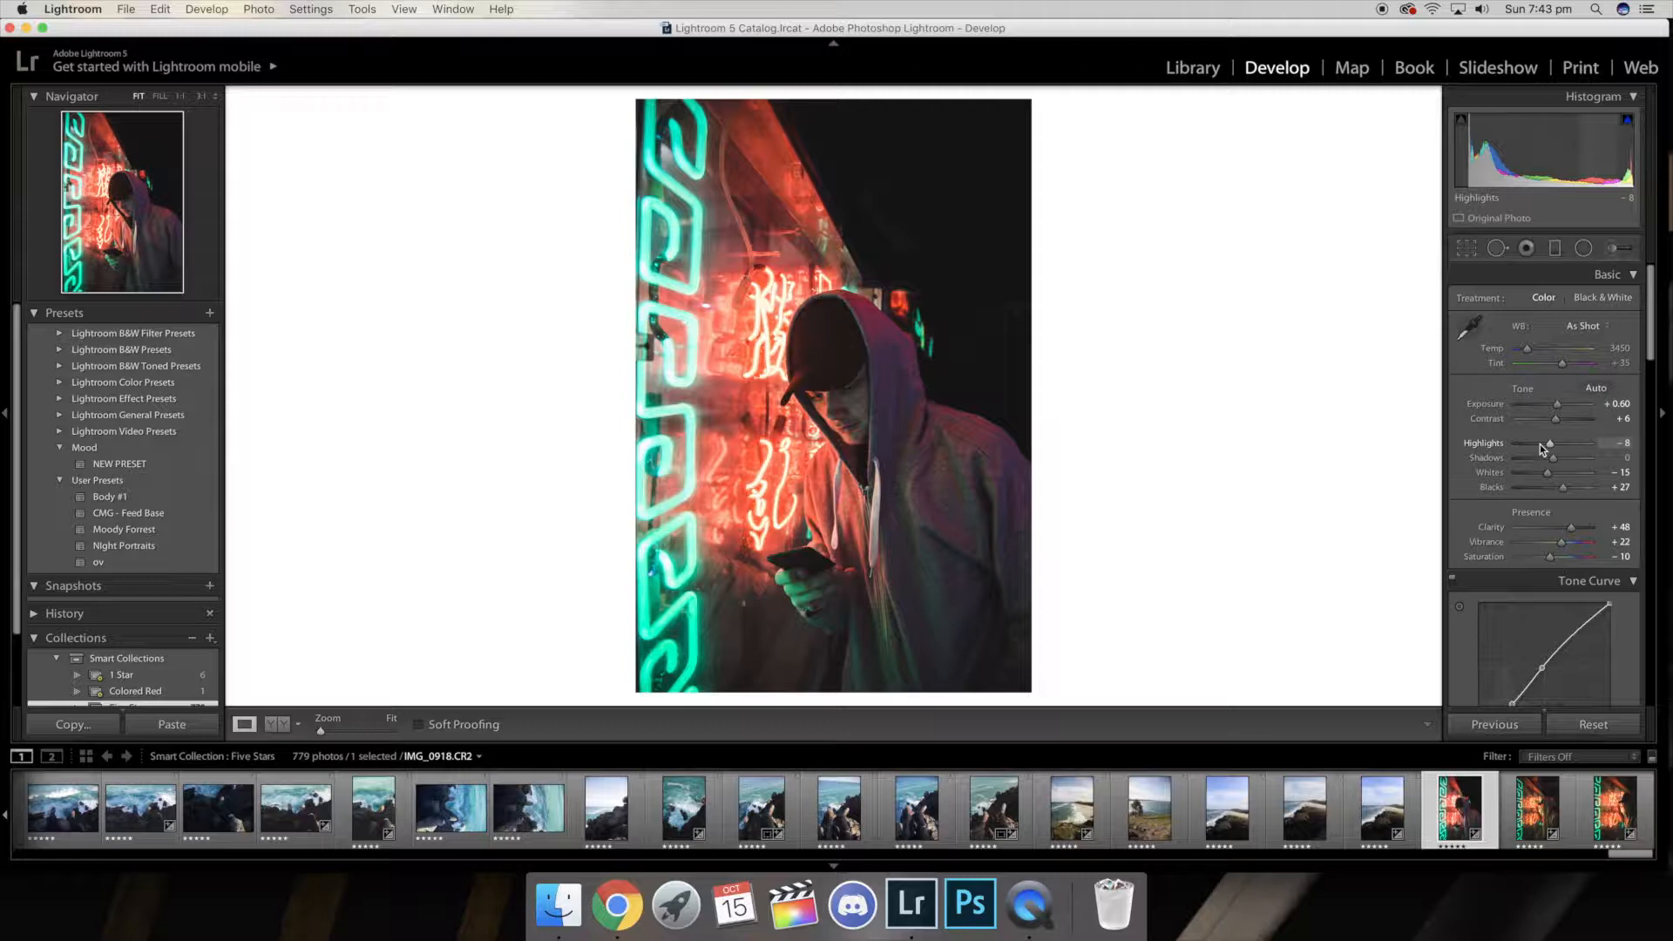
pyautogui.press('\\')
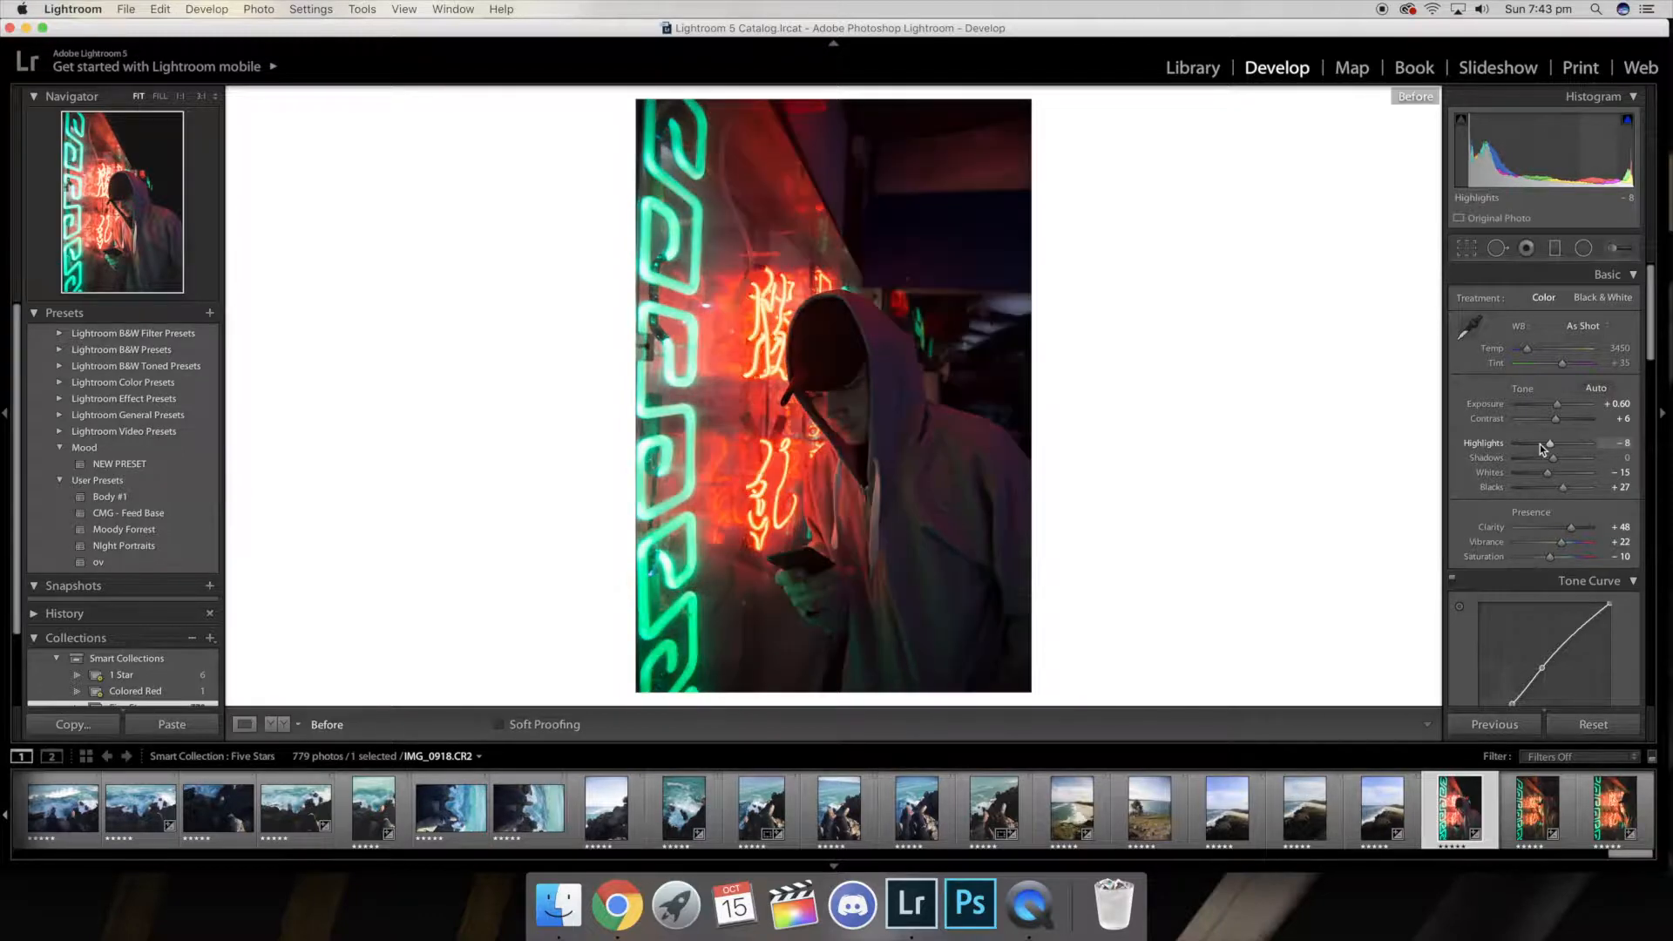
pyautogui.press('\\')
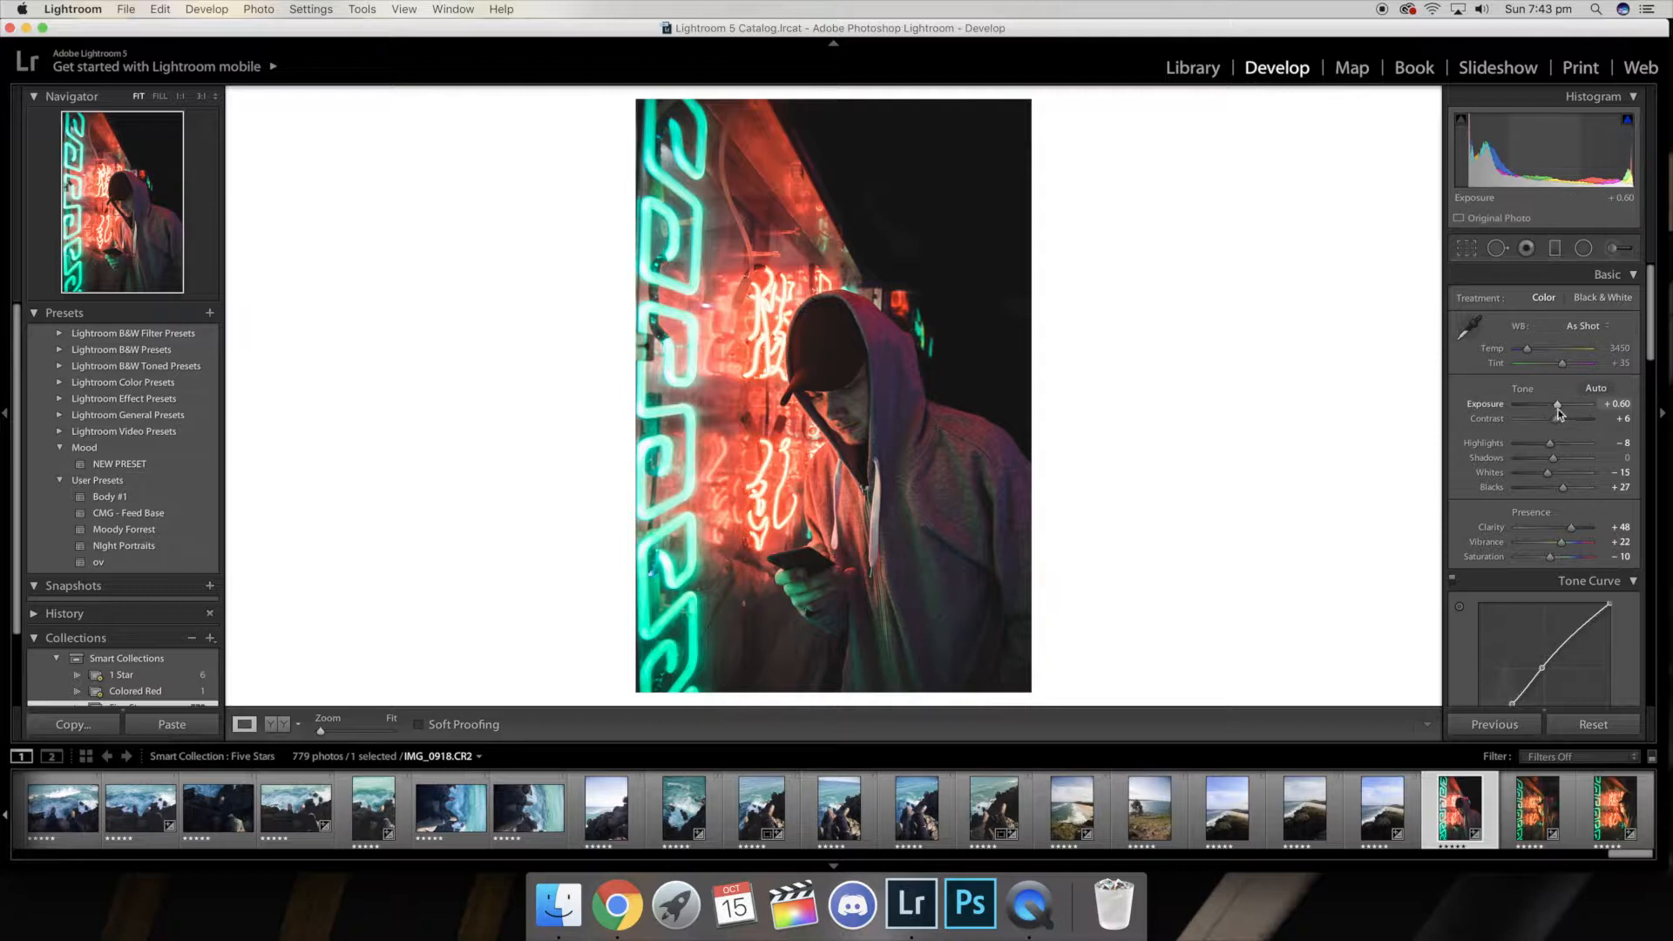
pyautogui.hscroll(-3, 1483, 804)
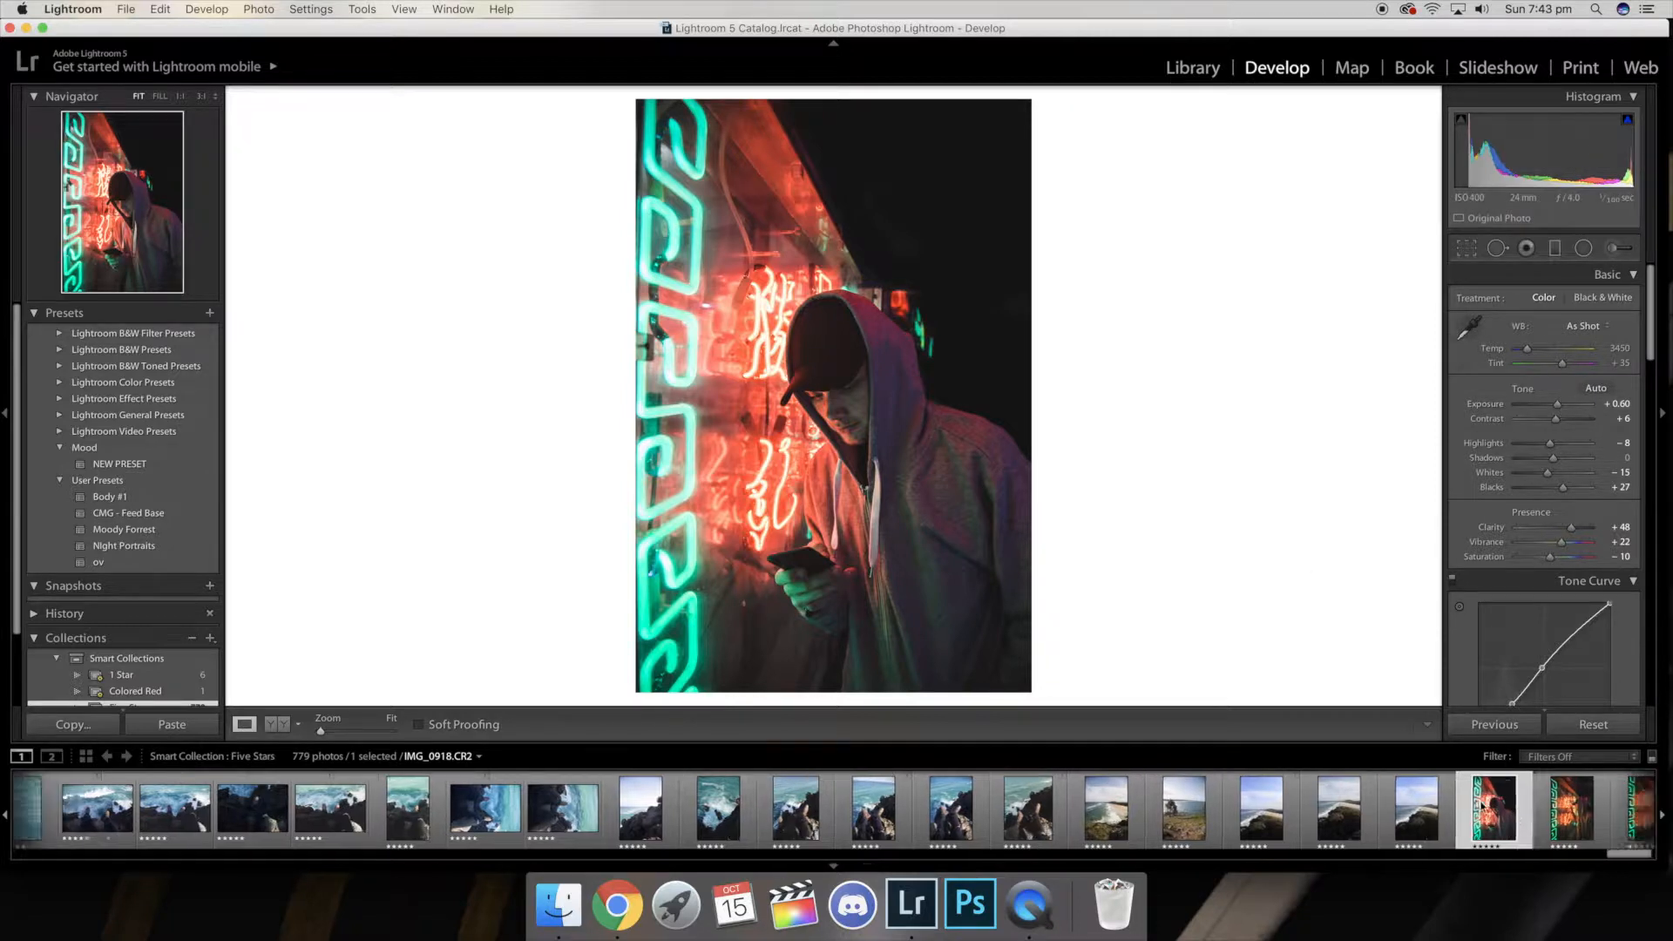
pyautogui.hscroll(3, 1483, 804)
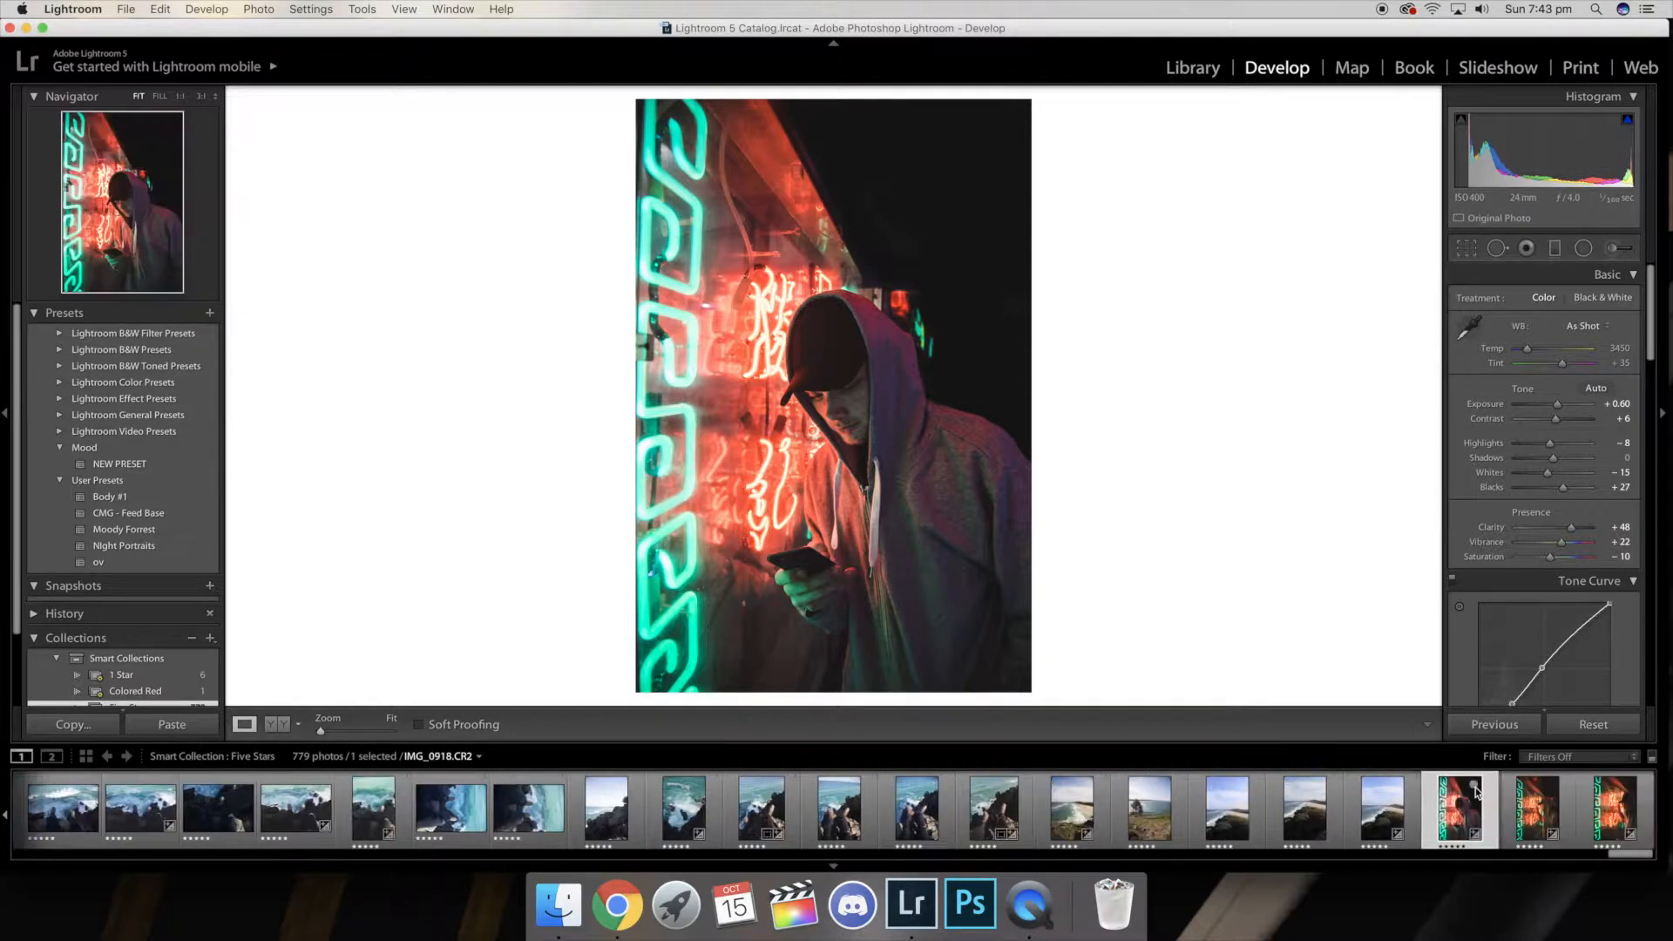